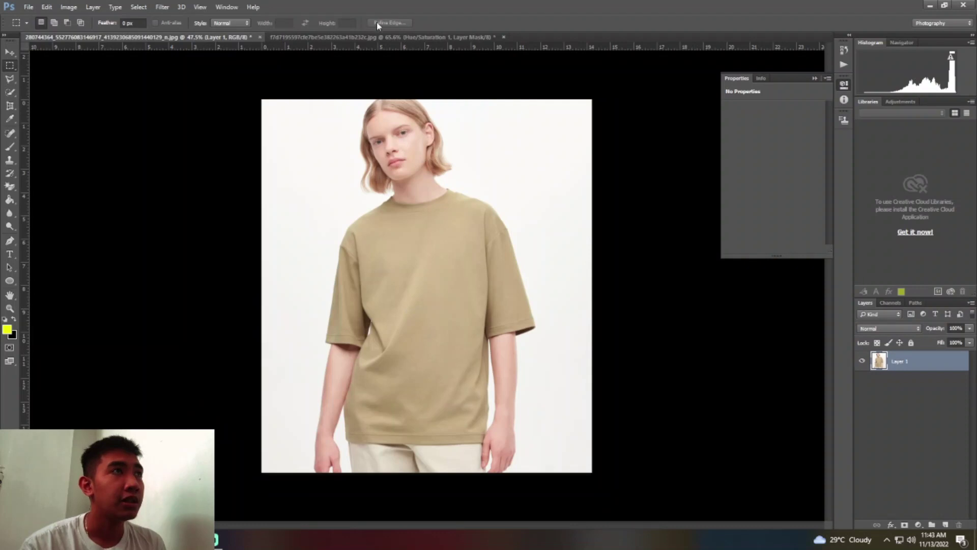
Lower the finished mockup shirt's saturation to -40, then switch to the Chrome image results
left_click(379, 37)
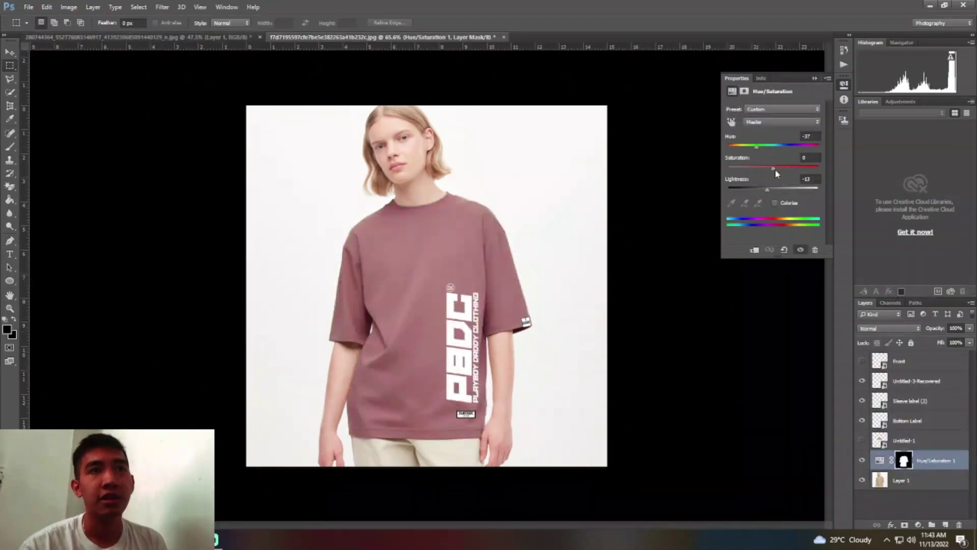
mouse_move(772, 173)
left_mouse_down()
mouse_move(753, 173)
mouse_move(769, 175)
left_mouse_up()
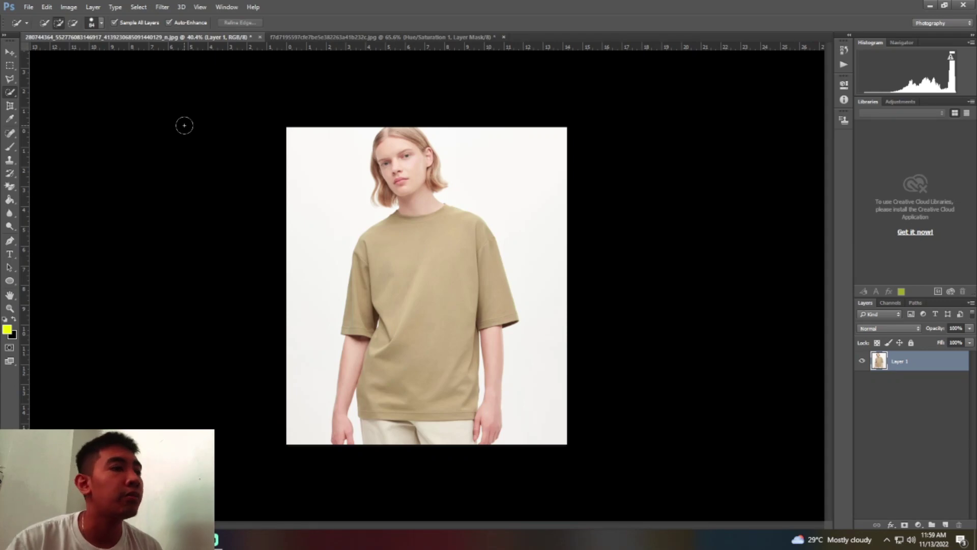
key("alt+Tab")
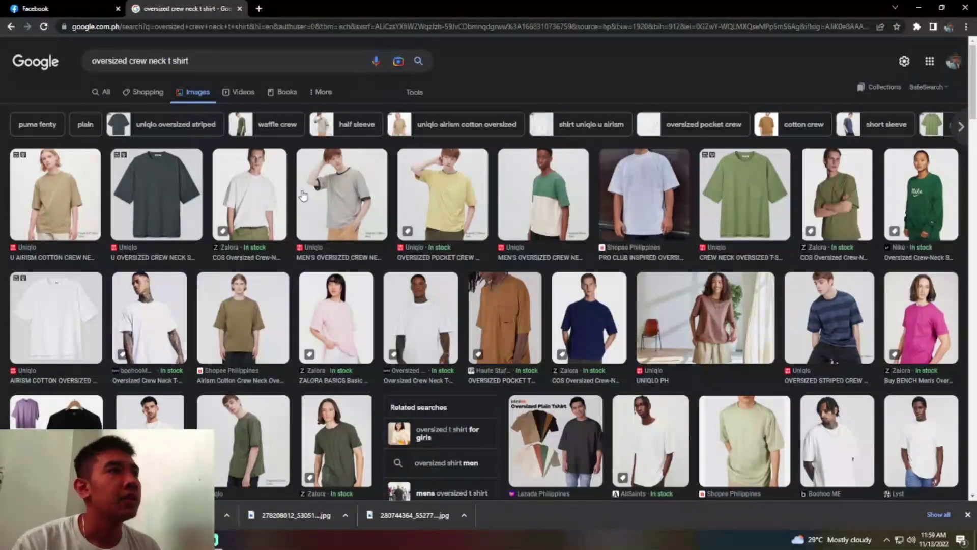
Scroll down and back up through the oversized crew neck t-shirt image results
scroll(518, 257, "down", 4)
scroll(519, 258, "down", 3)
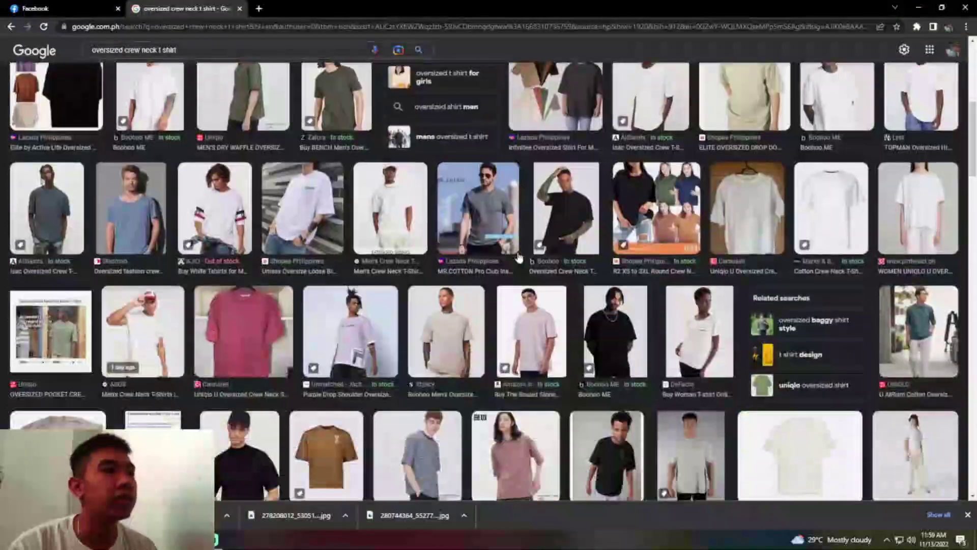
scroll(519, 257, "down", 4)
scroll(518, 258, "down", 4)
scroll(518, 257, "down", 4)
scroll(519, 258, "down", 3)
scroll(518, 260, "down", 5)
scroll(514, 264, "up", 5)
scroll(507, 270, "up", 5)
scroll(498, 278, "up", 5)
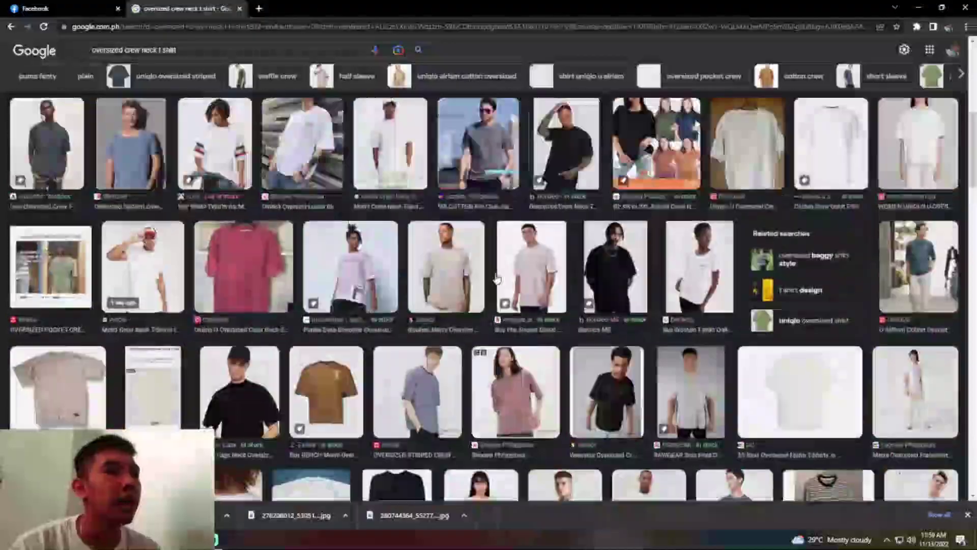
scroll(497, 278, "up", 5)
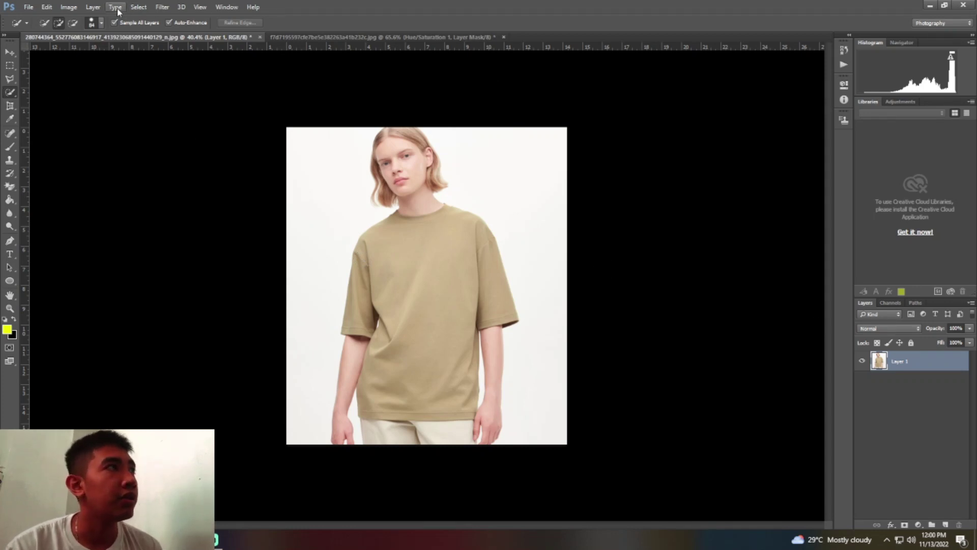
Add a Hue/Saturation 1 adjustment layer above the khaki-shirt photo and target its mask
left_click(93, 7)
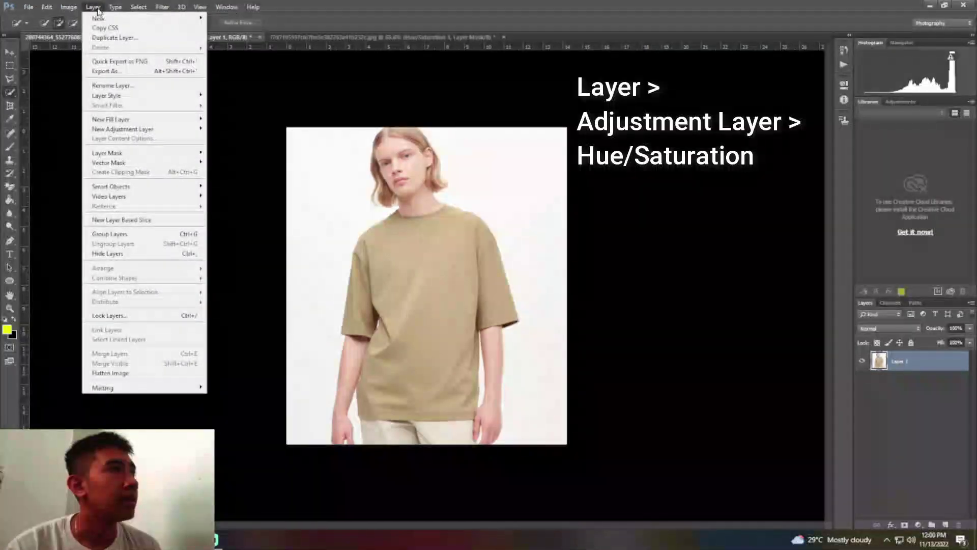
mouse_move(123, 128)
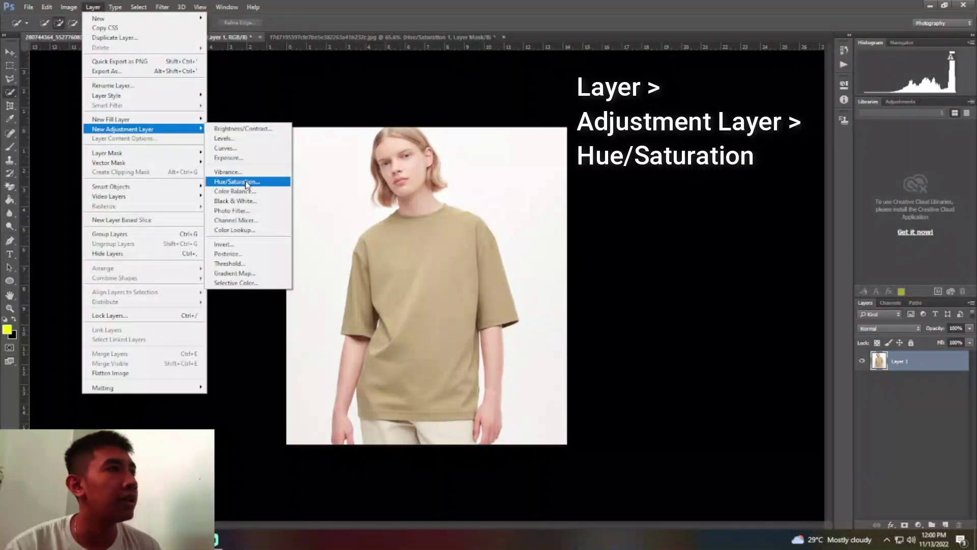
left_click(246, 181)
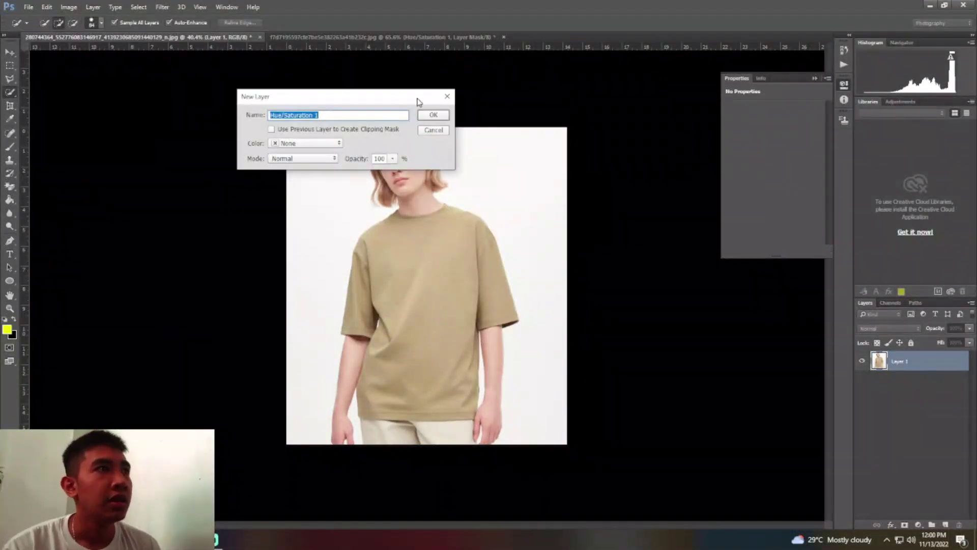
left_click(433, 115)
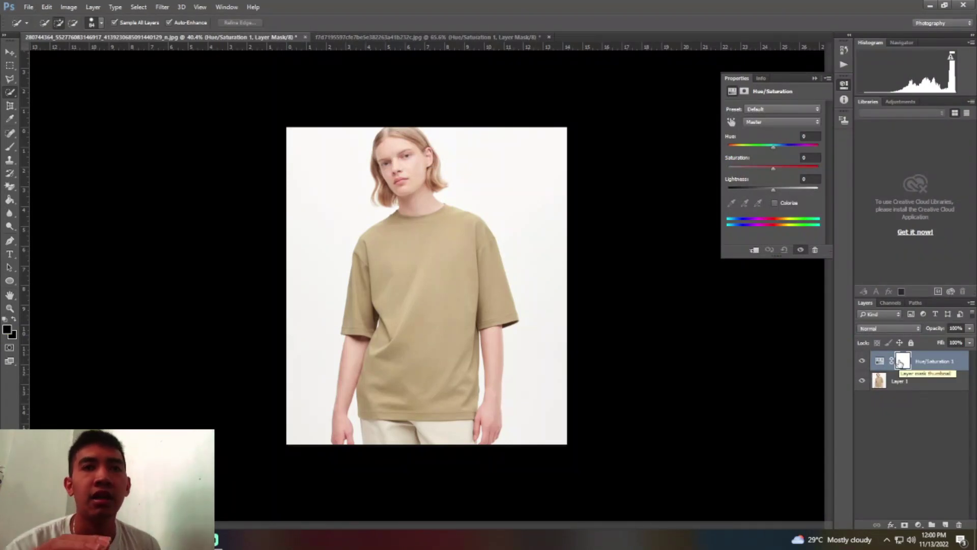
left_click(930, 366)
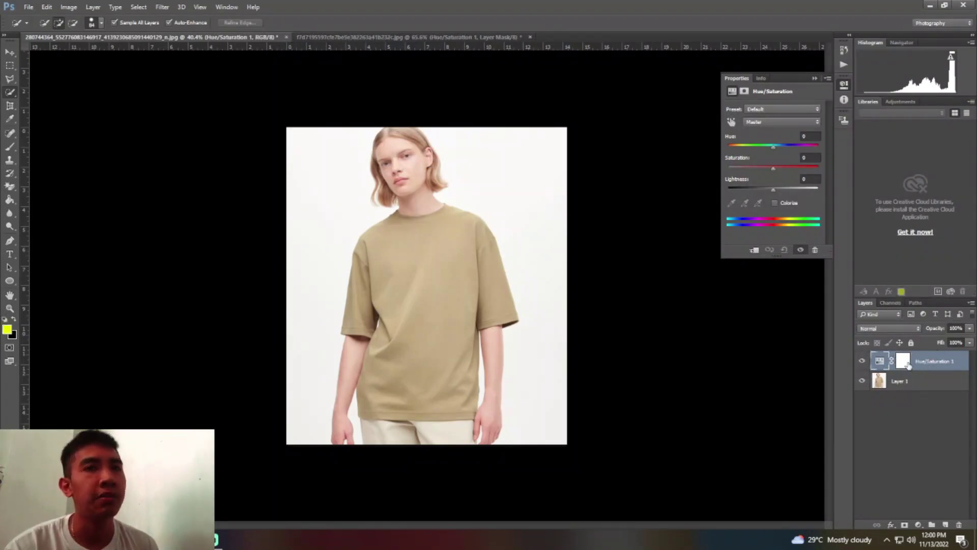
left_click(904, 361)
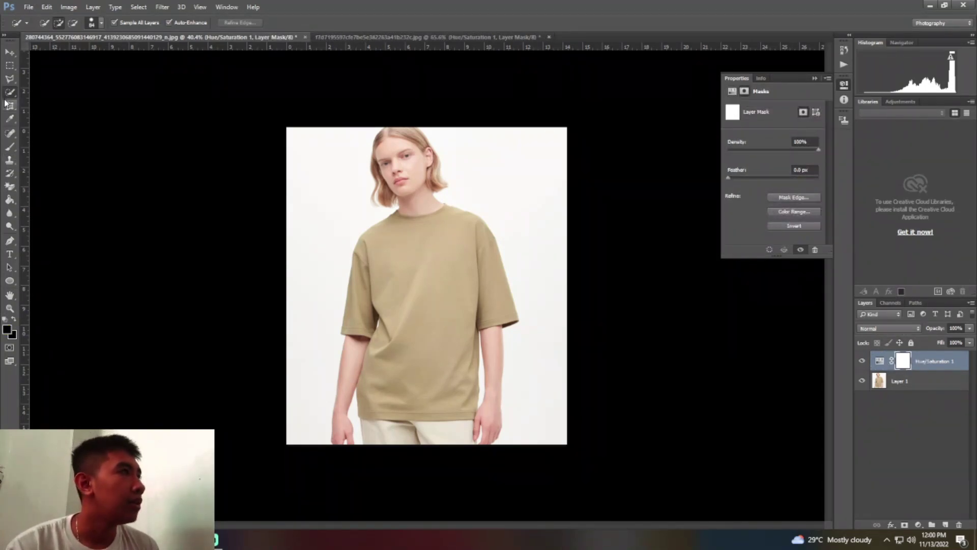
Quick-select the shirt area, then zoom in and reduce the selection brush size
mouse_move(355, 163)
left_mouse_down()
mouse_move(477, 190)
mouse_move(500, 343)
mouse_move(489, 367)
mouse_move(332, 424)
mouse_move(342, 365)
left_mouse_up()
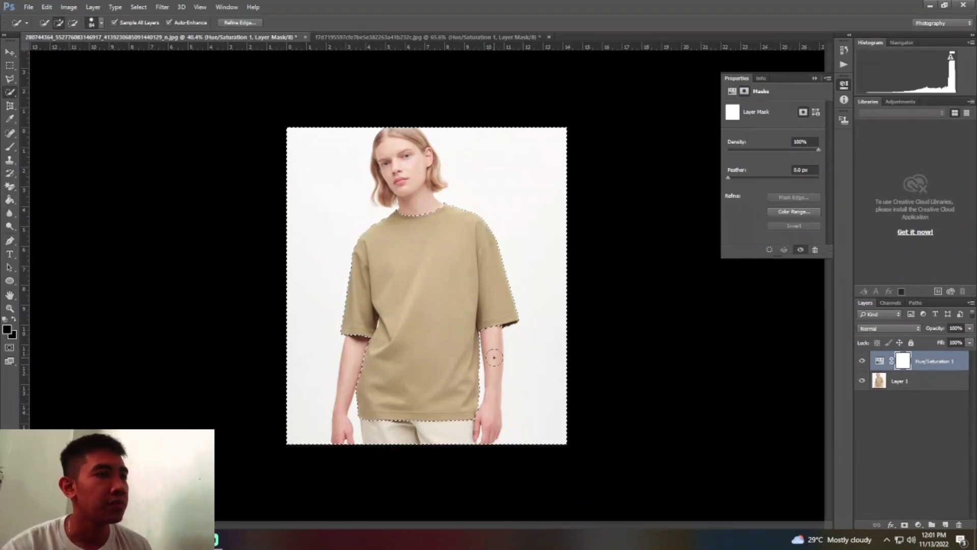
scroll(496, 359, "up", 5)
scroll(496, 375, "up", 2)
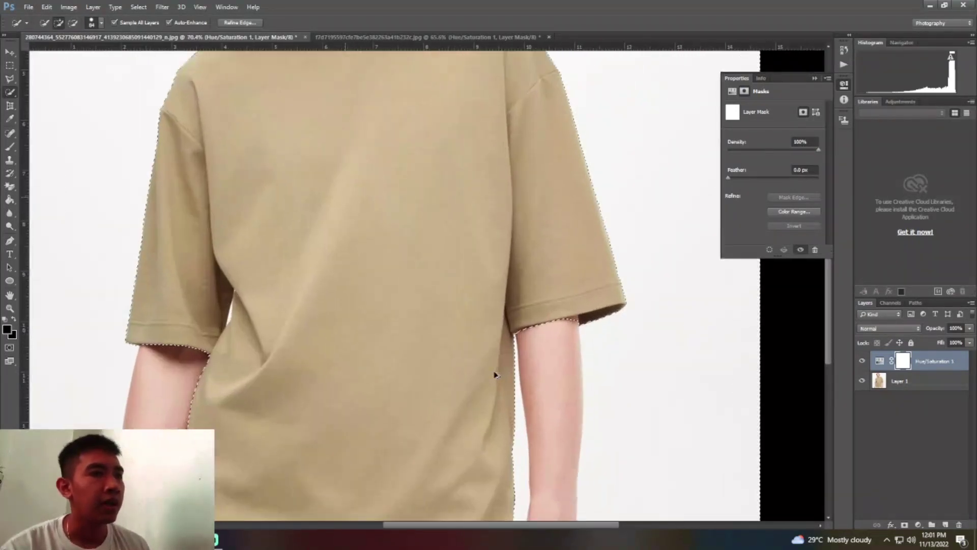
scroll(496, 375, "up", 2)
scroll(556, 341, "up", 1)
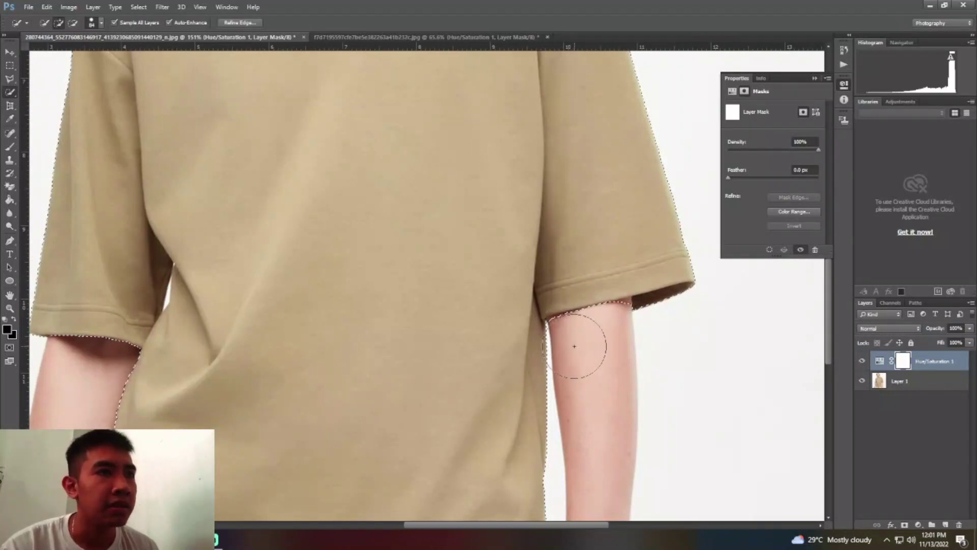
left_click(101, 23)
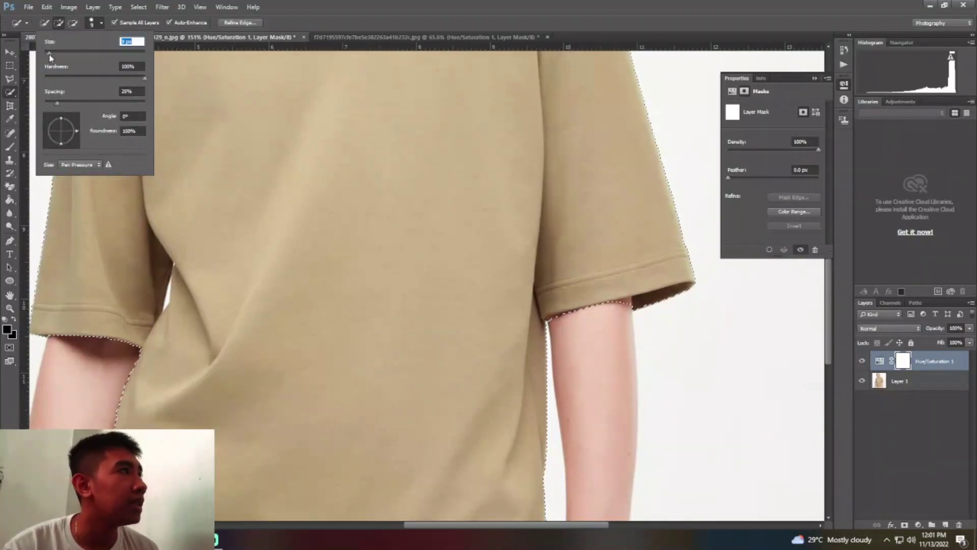
left_click(102, 22)
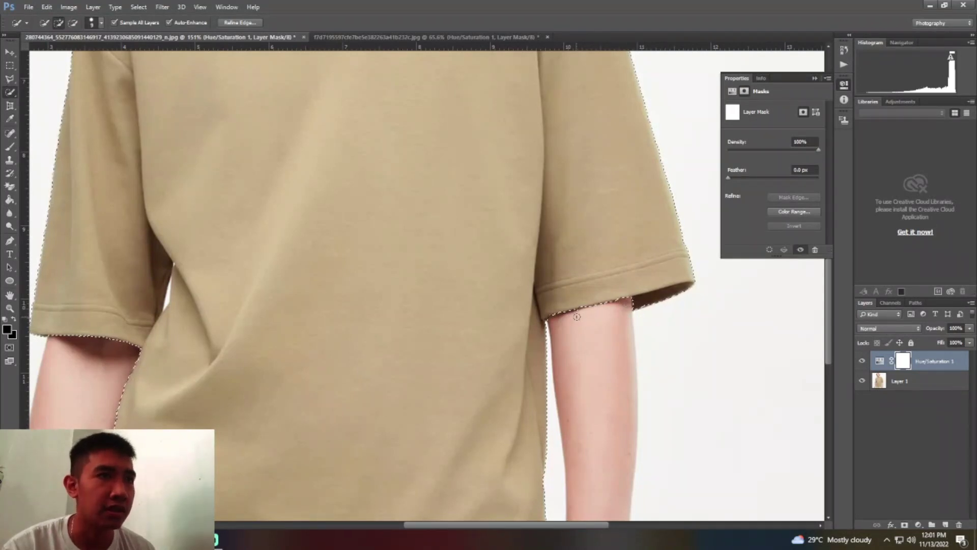
Pan down to the shirt hem and refine the selection edge at the lower-left hem
left_click_drag(270, 306, 269, 218)
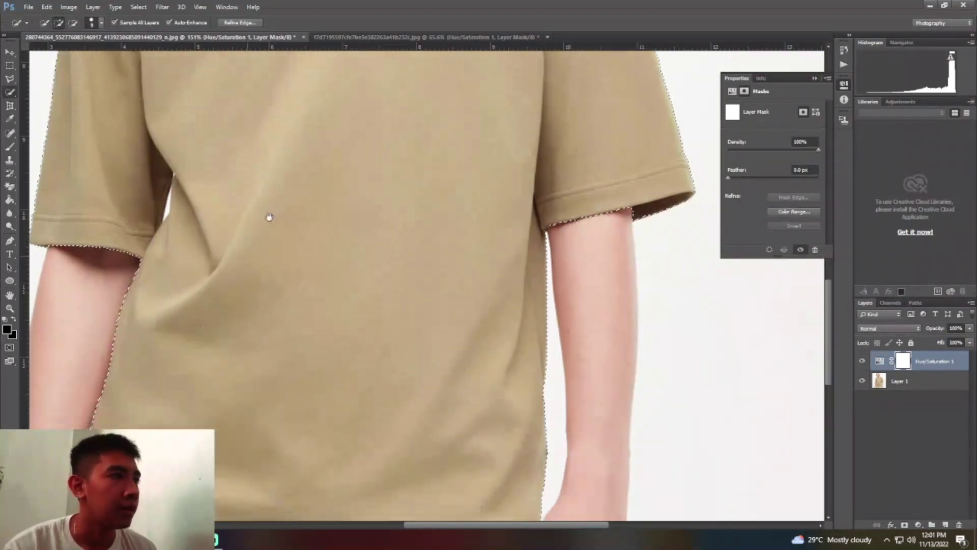
left_click_drag(348, 305, 398, 121)
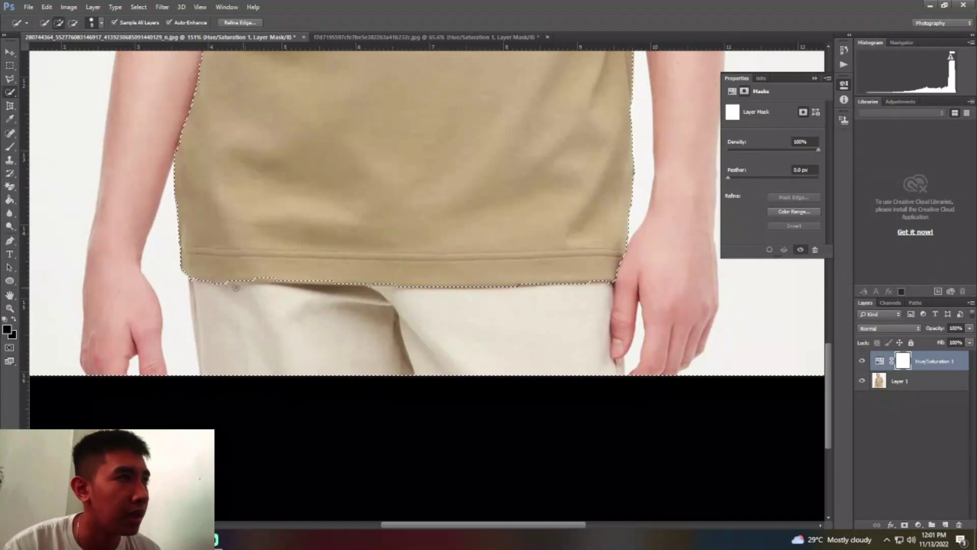
left_click_drag(182, 283, 212, 294)
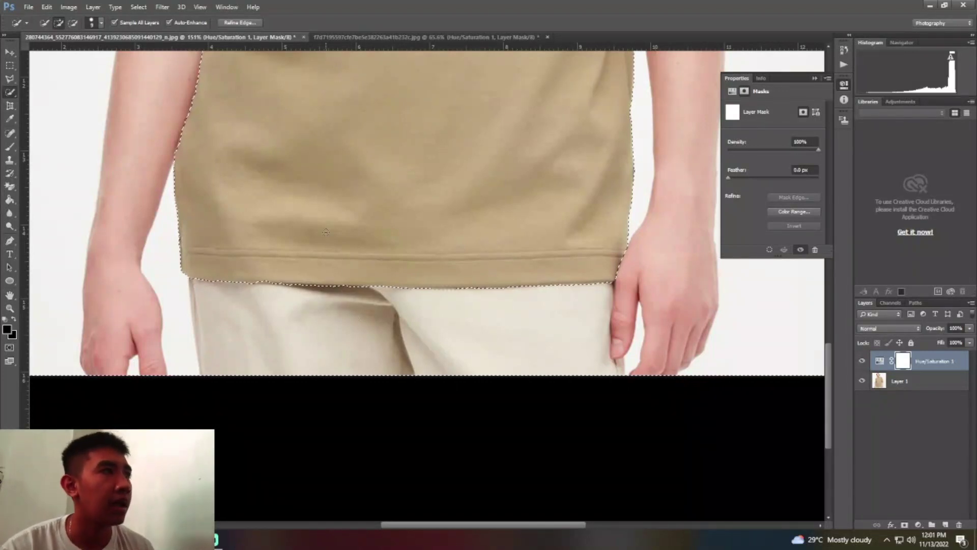
Zoom into the shirt's underarm and set the Quick Selection brush size to 1 px
scroll(420, 219, "up", 1)
scroll(420, 219, "up", 2)
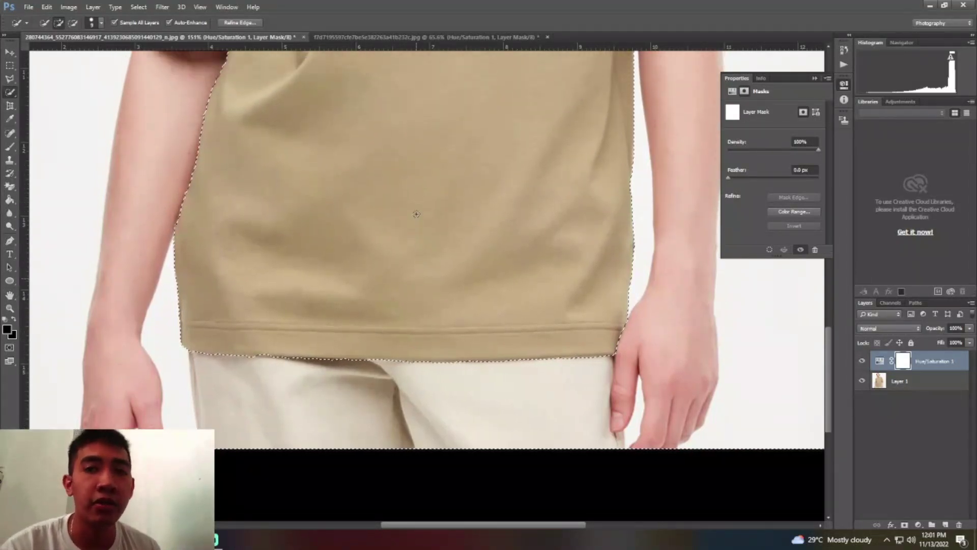
scroll(202, 202, "up", 2)
scroll(229, 188, "up", 1)
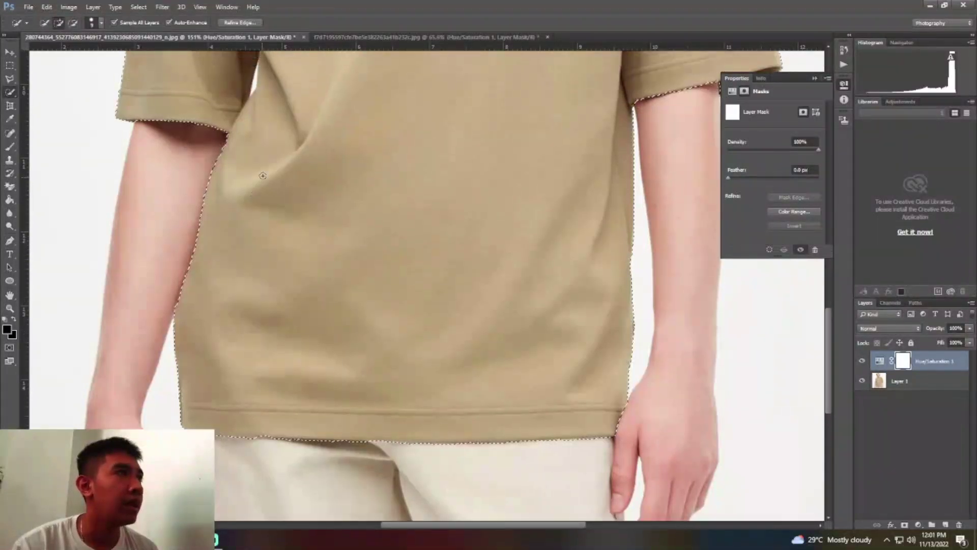
scroll(275, 173, "up", 2)
scroll(274, 176, "up", 2)
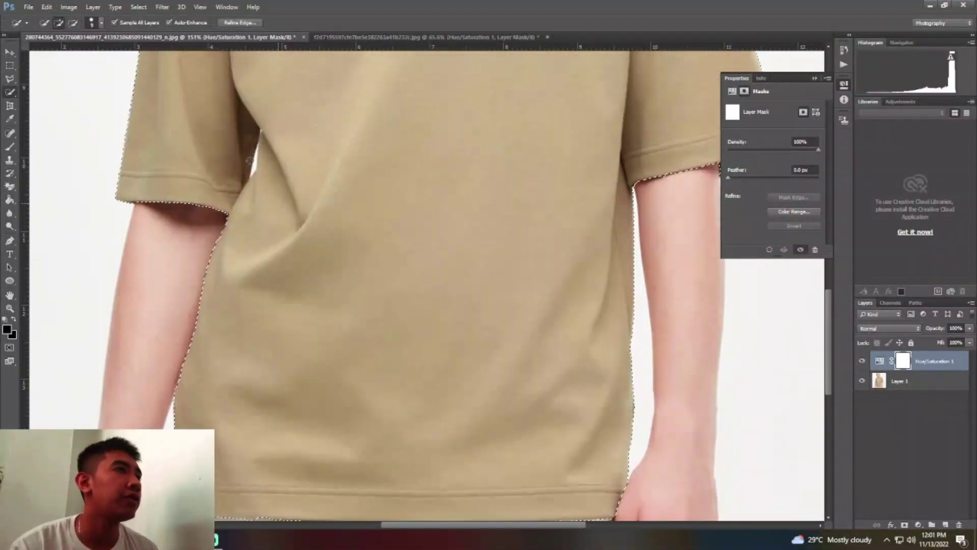
scroll(260, 185, "up", 1)
scroll(257, 188, "up", 1)
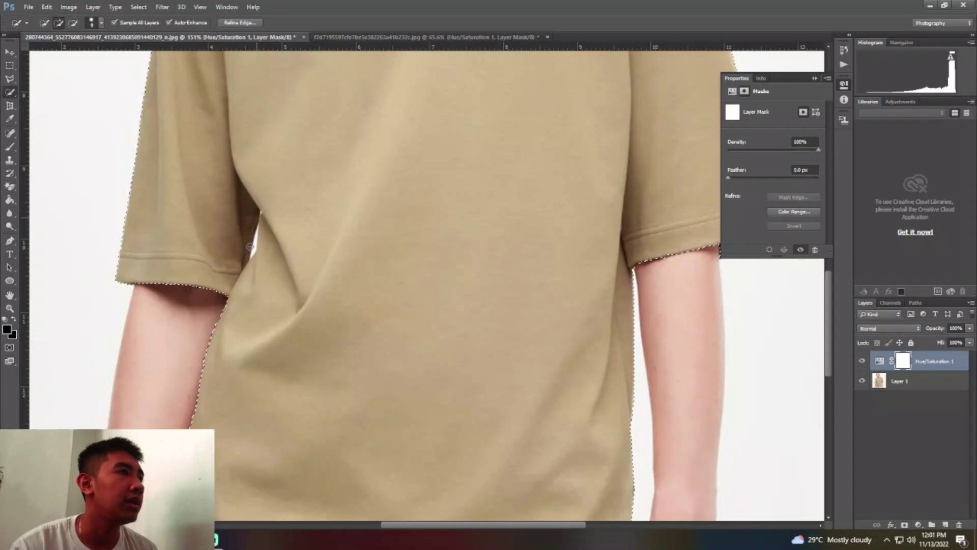
scroll(270, 285, "up", 2)
scroll(280, 308, "up", 1)
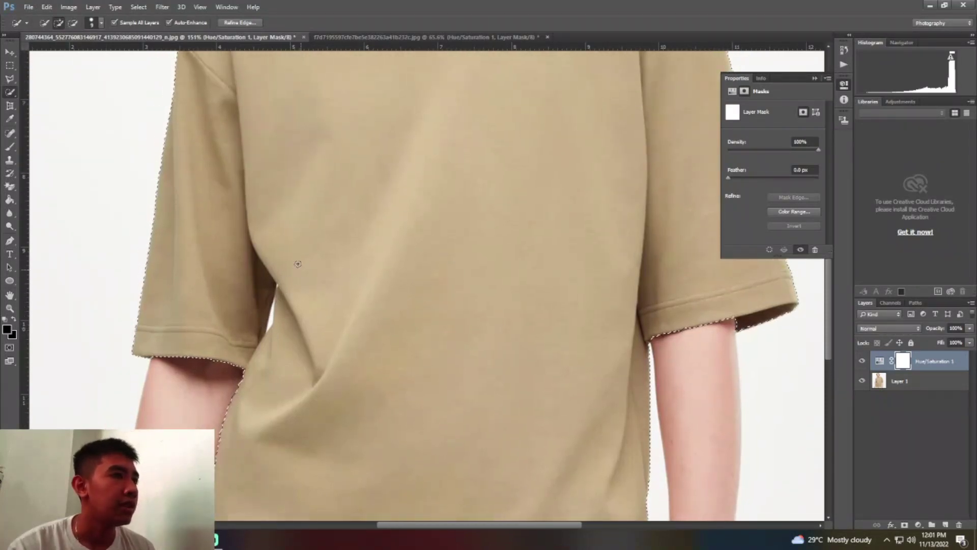
scroll(287, 313, "left", 2)
scroll(296, 317, "left", 1)
scroll(305, 336, "left", 1)
scroll(321, 366, "left", 1)
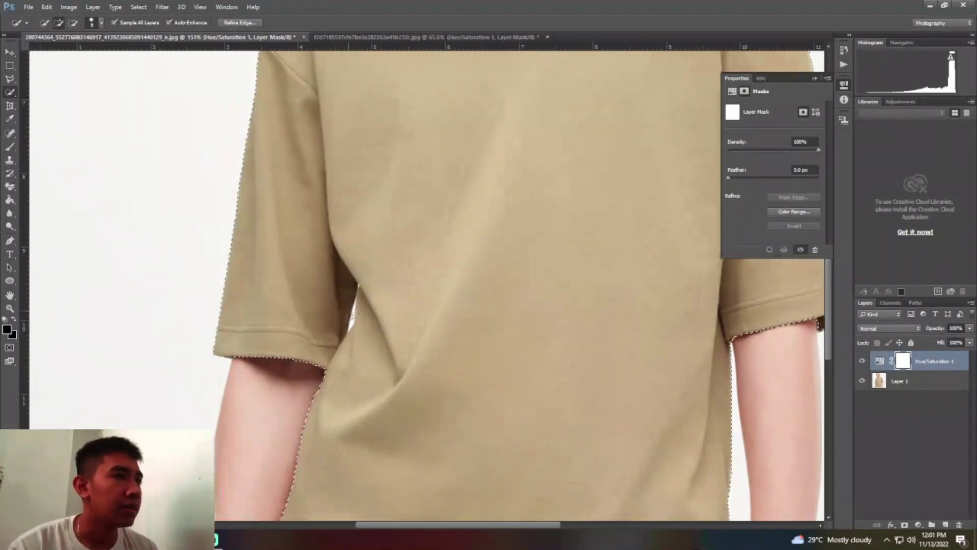
scroll(341, 403, "left", 1)
scroll(357, 432, "left", 1)
scroll(361, 435, "left", 1)
scroll(363, 432, "left", 1)
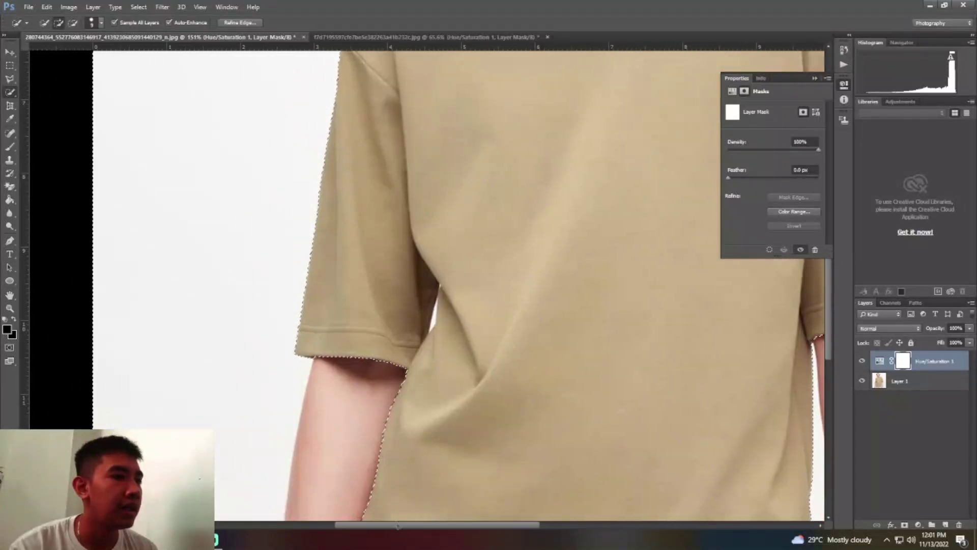
scroll(365, 425, "left", 2)
scroll(368, 417, "left", 1)
scroll(371, 412, "left", 1)
scroll(407, 381, "right", 2)
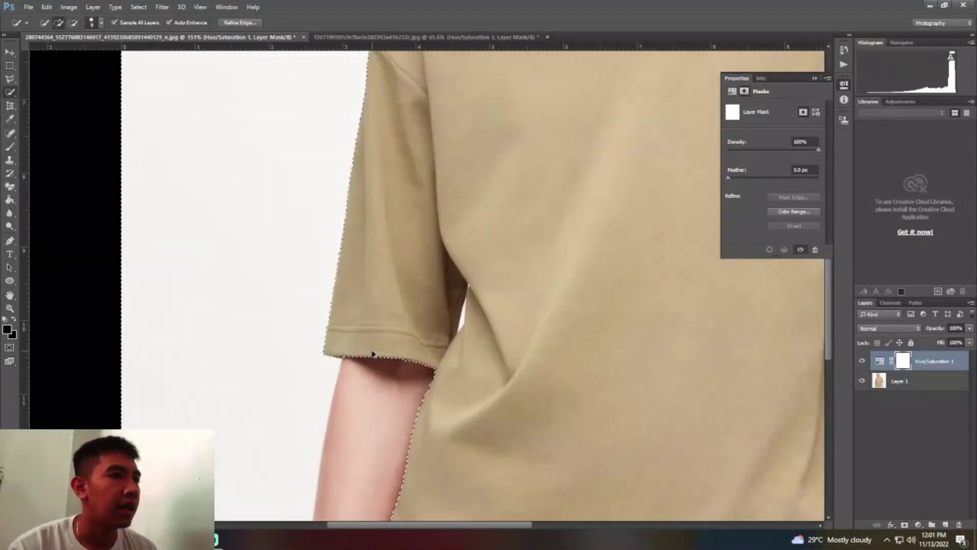
left_click_drag(470, 331, 355, 308)
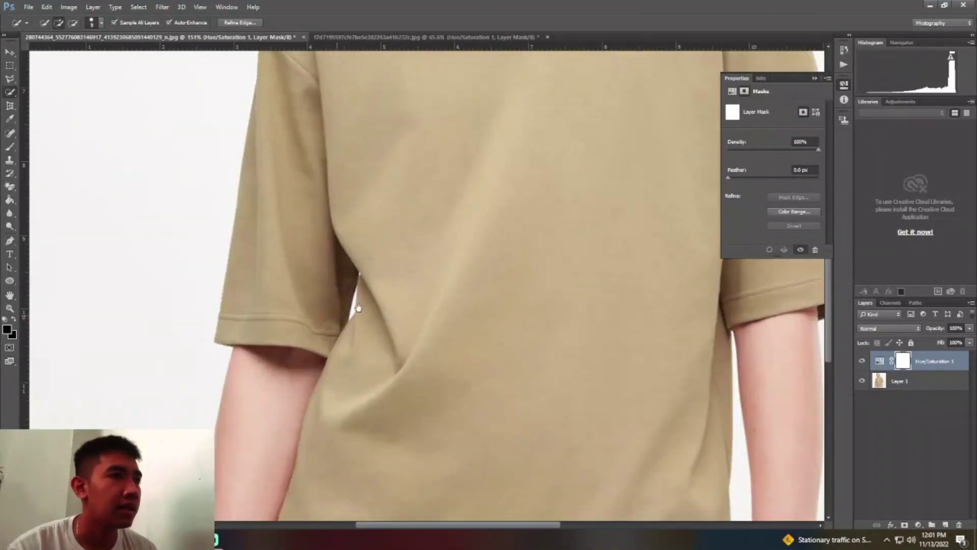
scroll(355, 307, "up", 2)
scroll(353, 304, "down", 1)
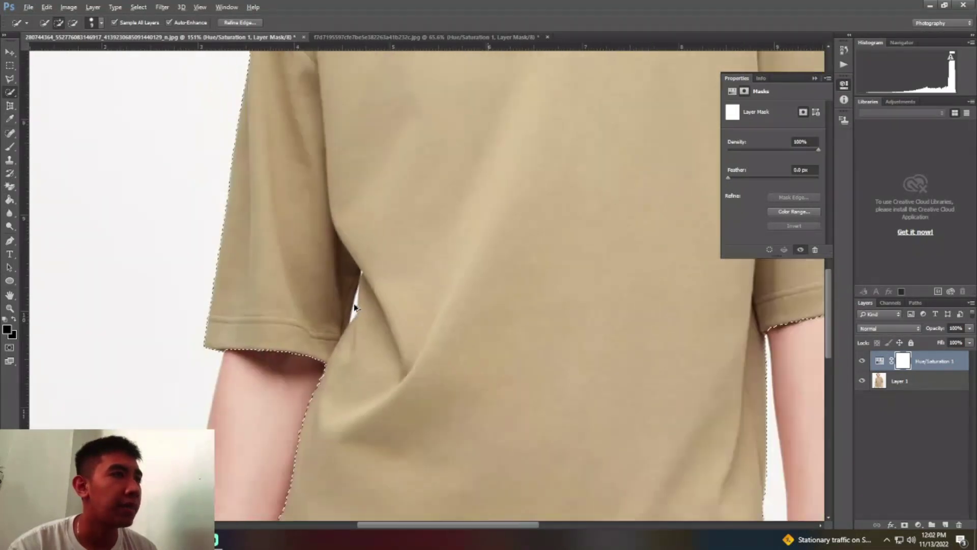
scroll(363, 297, "down", 2)
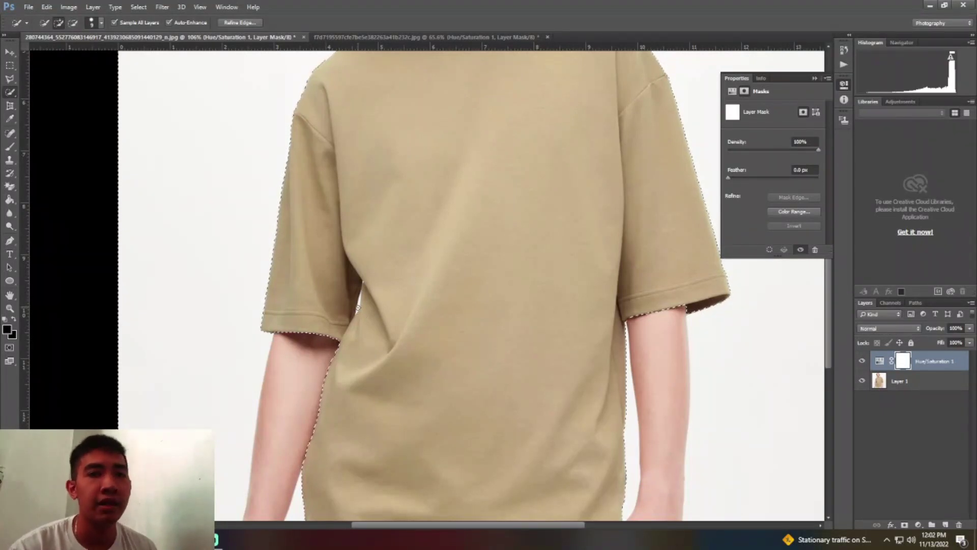
scroll(359, 307, "up", 1)
scroll(359, 307, "up", 2)
scroll(359, 307, "up", 2)
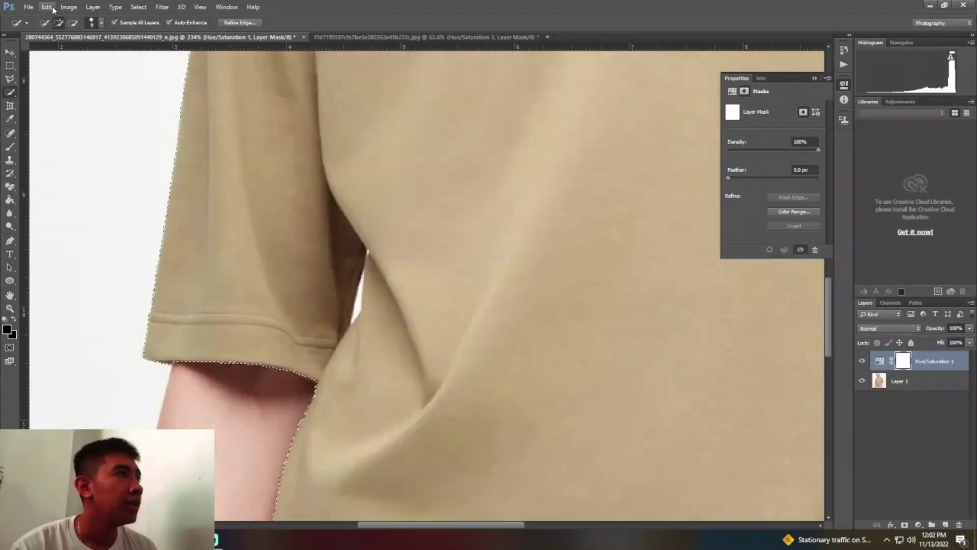
left_click(101, 23)
left_click_drag(49, 53, 44, 53)
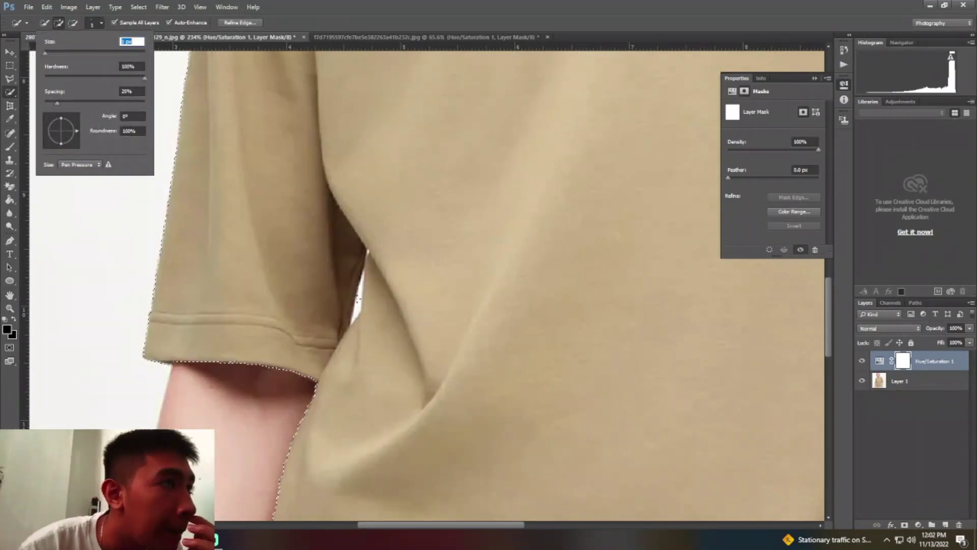
key("Return")
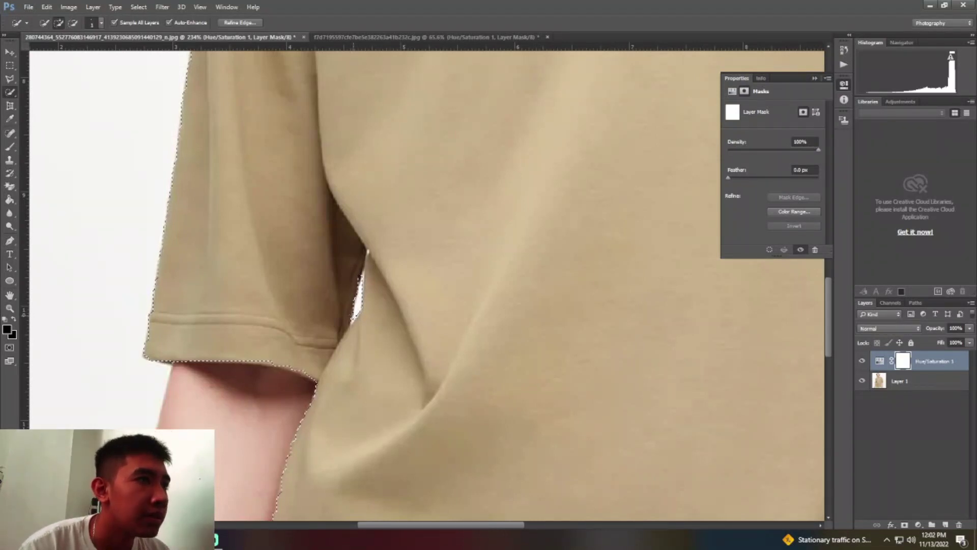
Zoom back out to view the whole photo
scroll(440, 283, "down", 1)
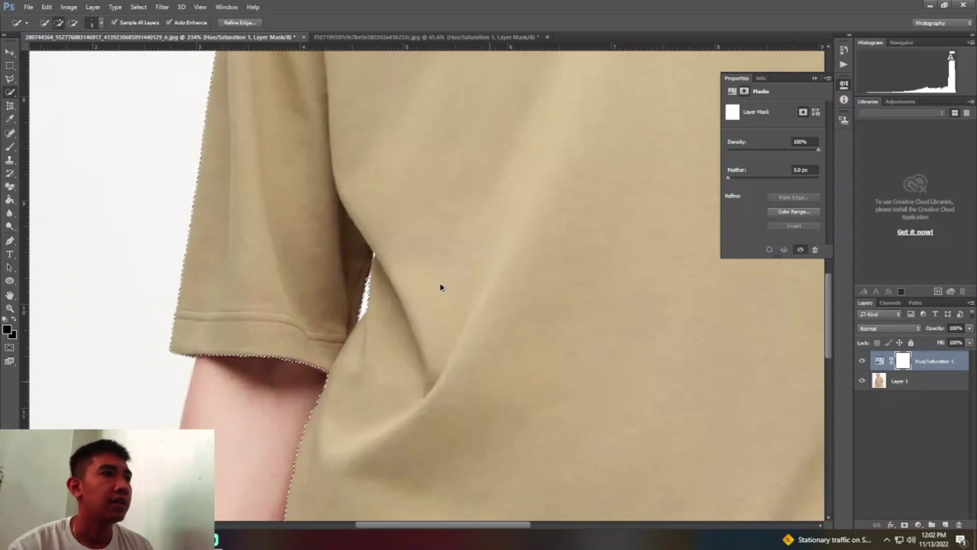
scroll(440, 288, "down", 2)
scroll(440, 287, "down", 2)
scroll(440, 288, "down", 2)
scroll(440, 284, "down", 1)
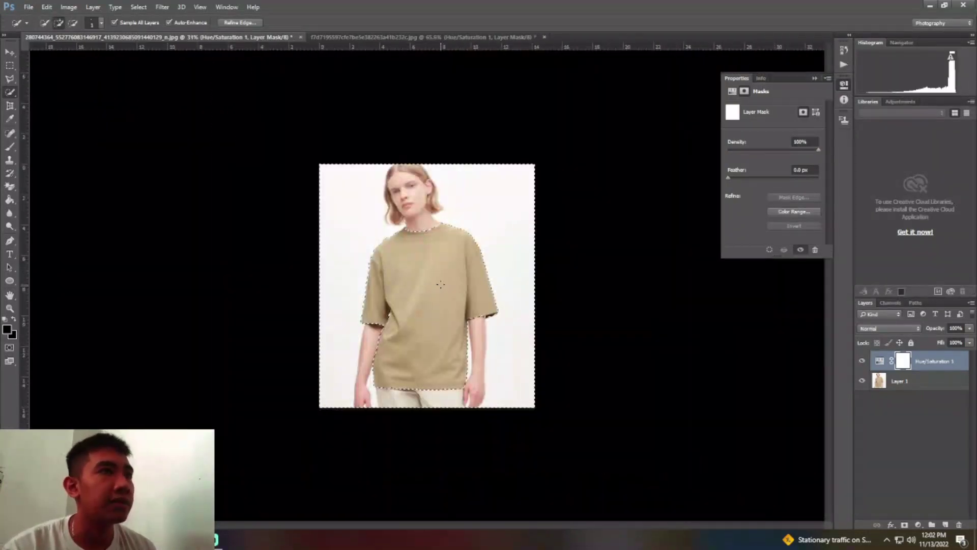
scroll(432, 294, "up", 2)
scroll(432, 294, "up", 1)
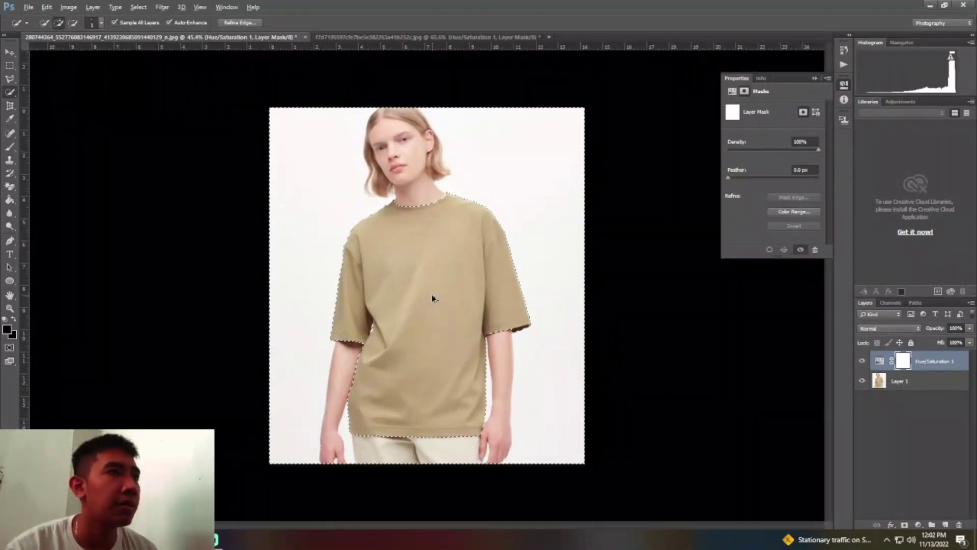
scroll(432, 294, "up", 1)
scroll(431, 294, "down", 1)
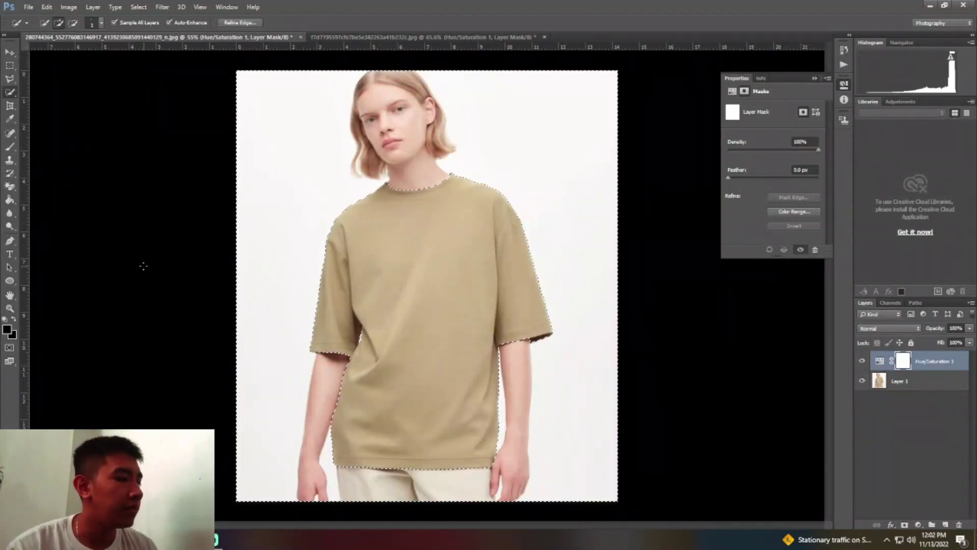
Paint-bucket the mask's background black, leaving only the shirt unmasked
key("g")
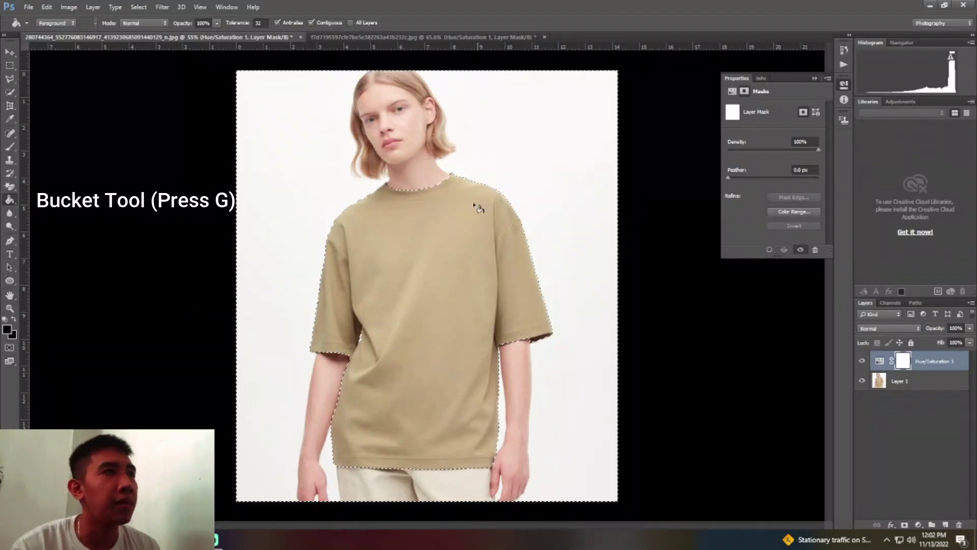
left_click(7, 331)
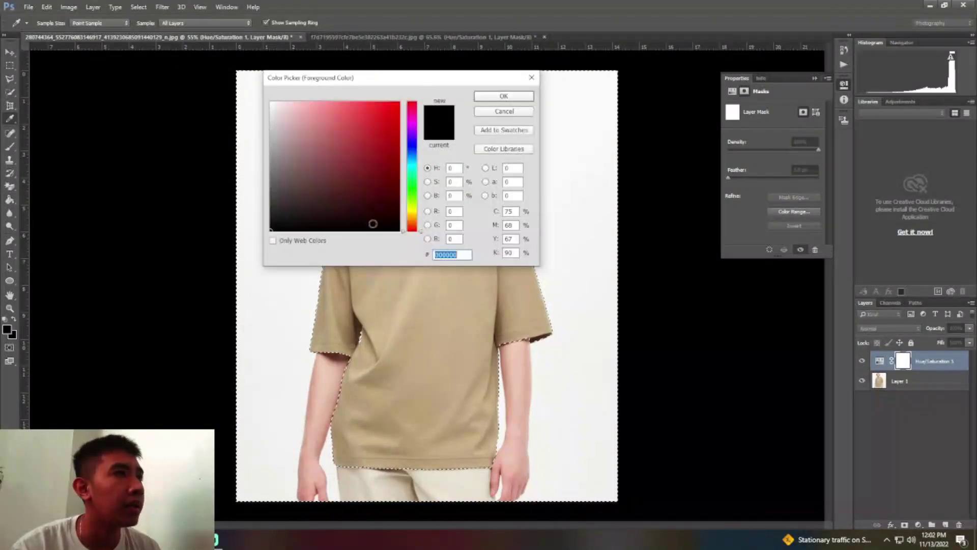
left_click(503, 96)
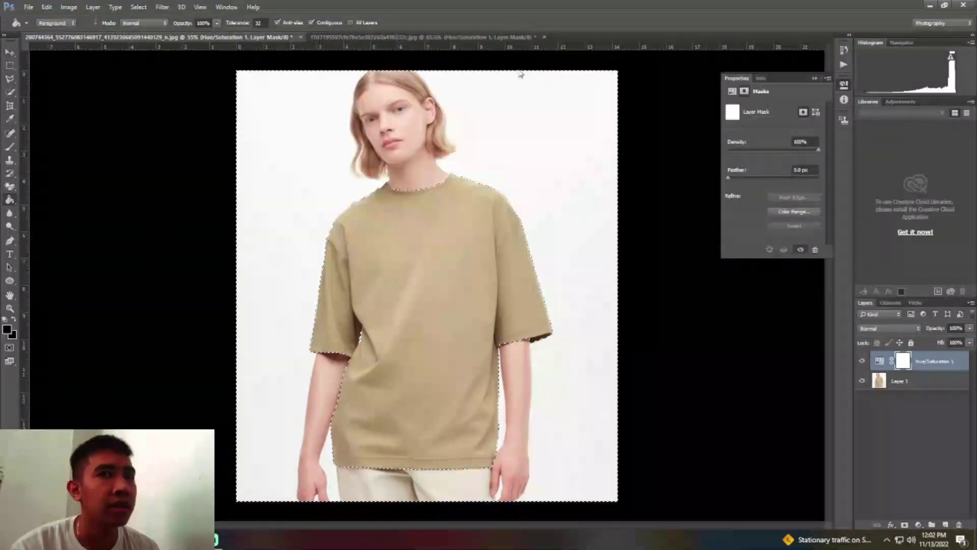
left_click(568, 208)
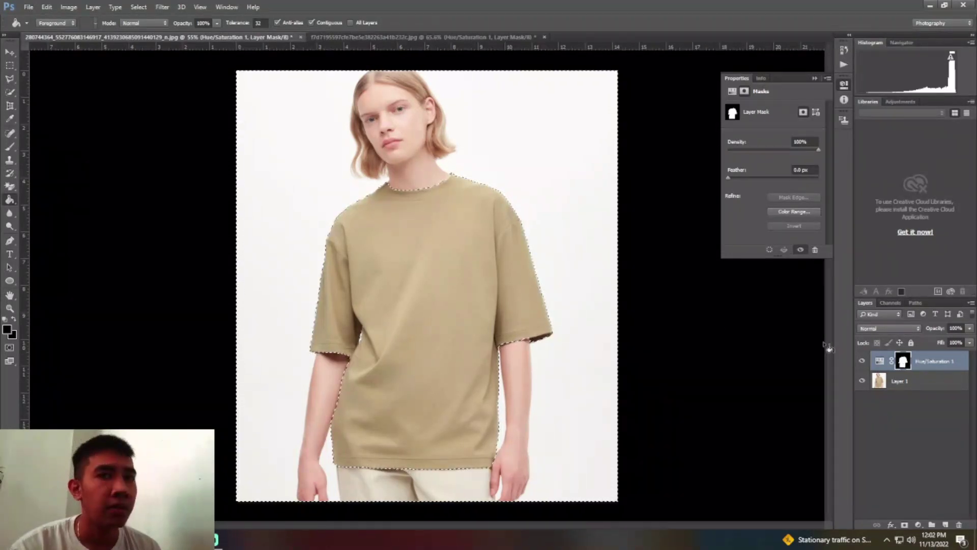
Deselect the shirt outline and show the Info panel colour readouts
left_click(10, 92)
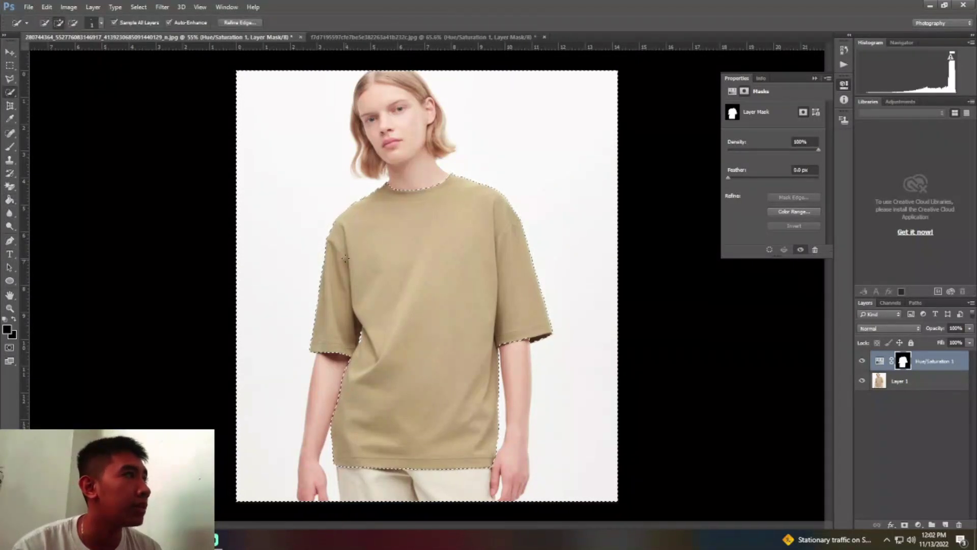
right_click(383, 229)
left_click(402, 233)
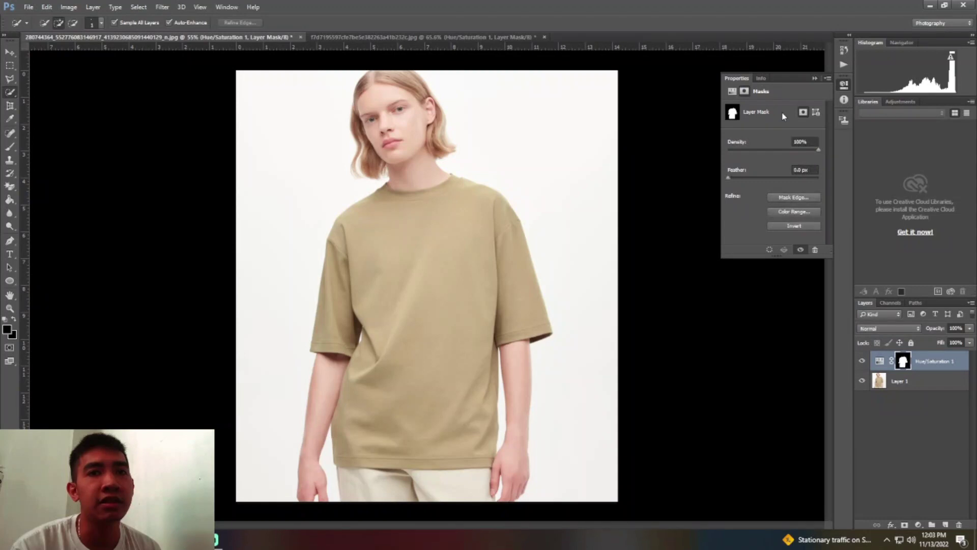
left_click(761, 79)
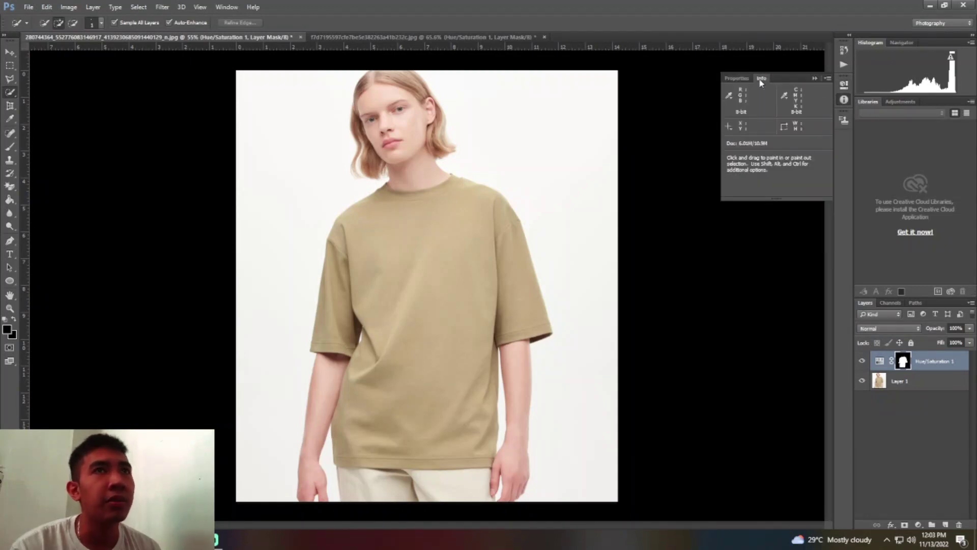
Set the Master Hue to about -31 and Saturation +1, turning the shirt dusty rose
left_click(736, 79)
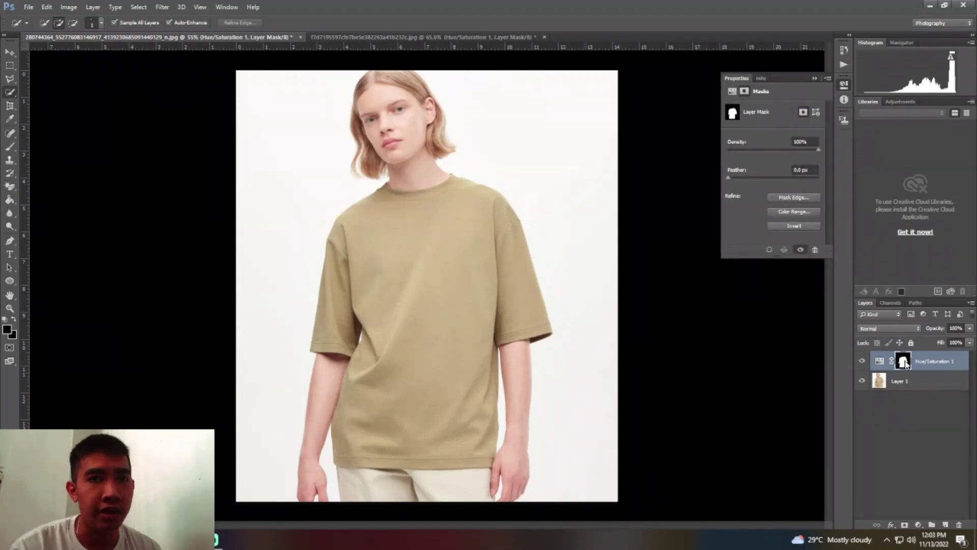
left_click(881, 363)
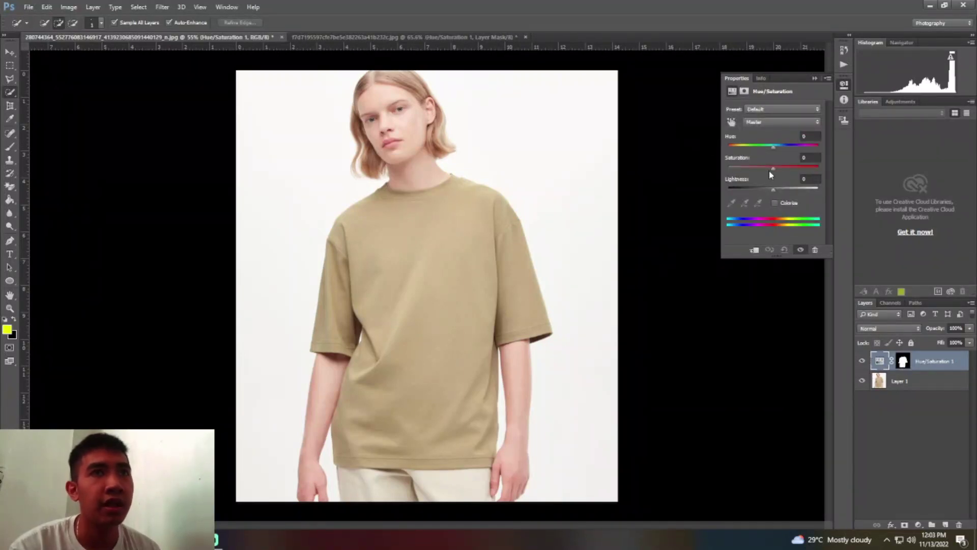
left_click_drag(773, 172, 774, 169)
left_click(772, 111)
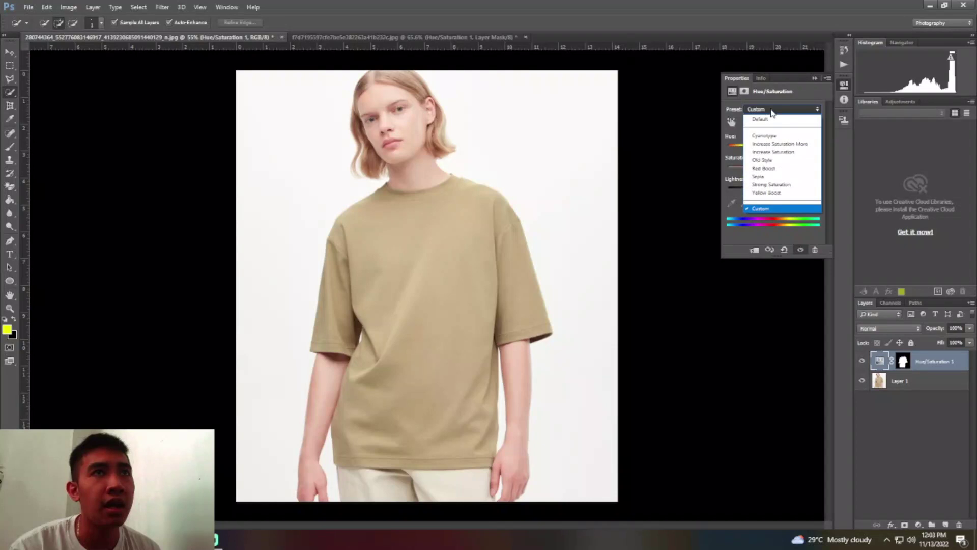
left_click(773, 122)
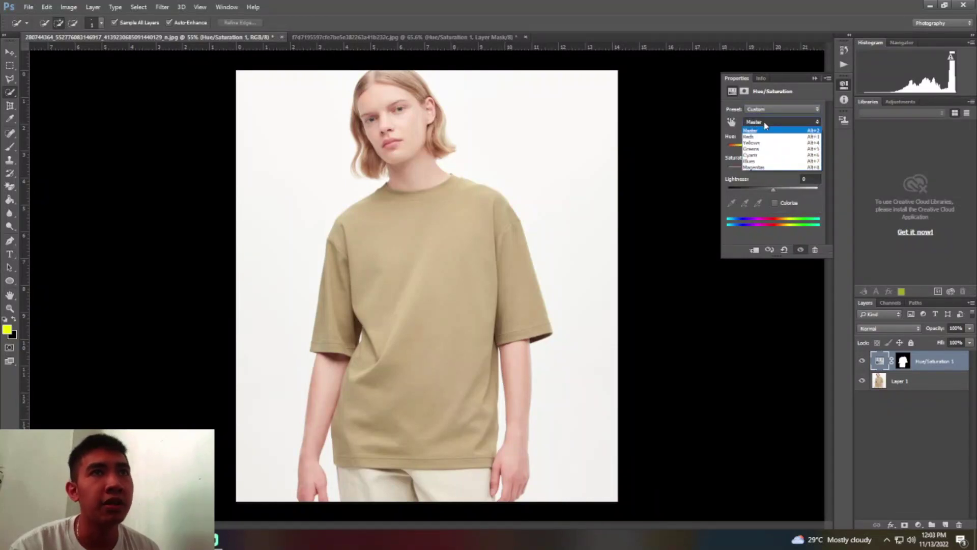
left_click(765, 124)
mouse_move(773, 146)
left_mouse_down()
mouse_move(730, 148)
mouse_move(750, 157)
left_mouse_up()
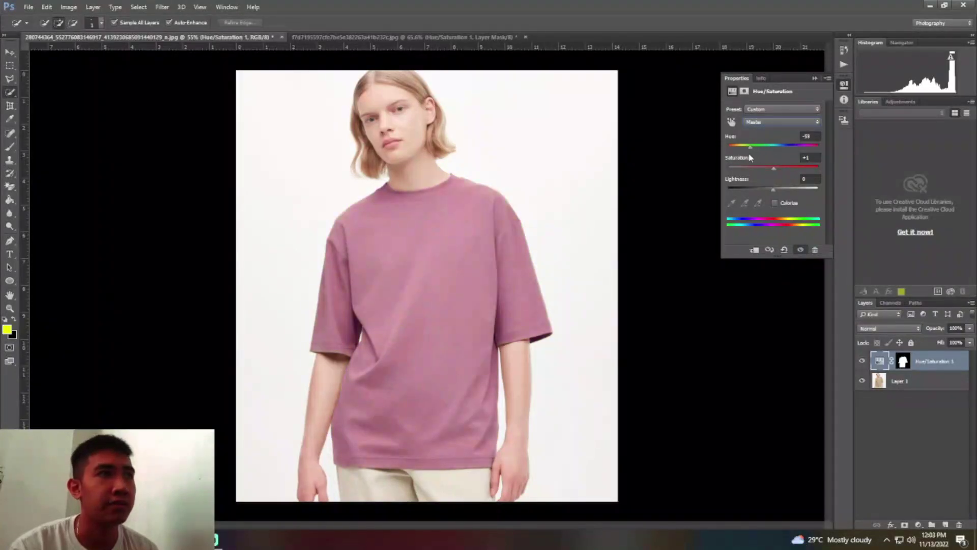
left_click_drag(751, 158, 759, 157)
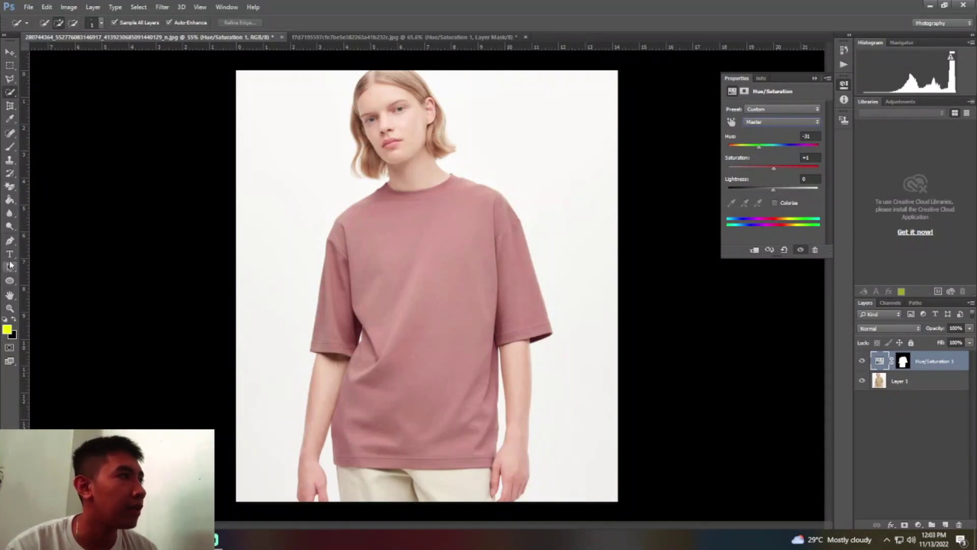
Set the Paint Bucket foreground colour to yellow #f0ff03
left_click(9, 200)
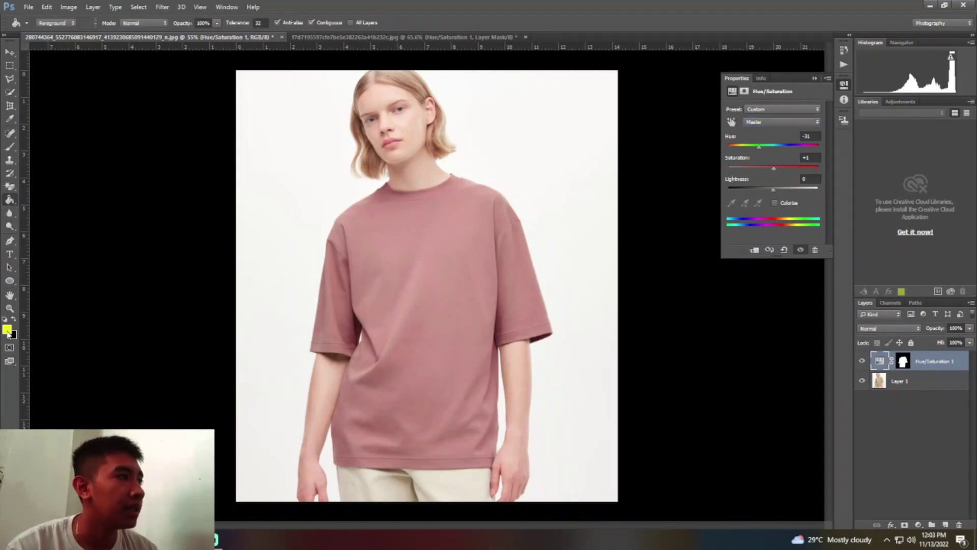
left_click(7, 331)
type("f0ff03")
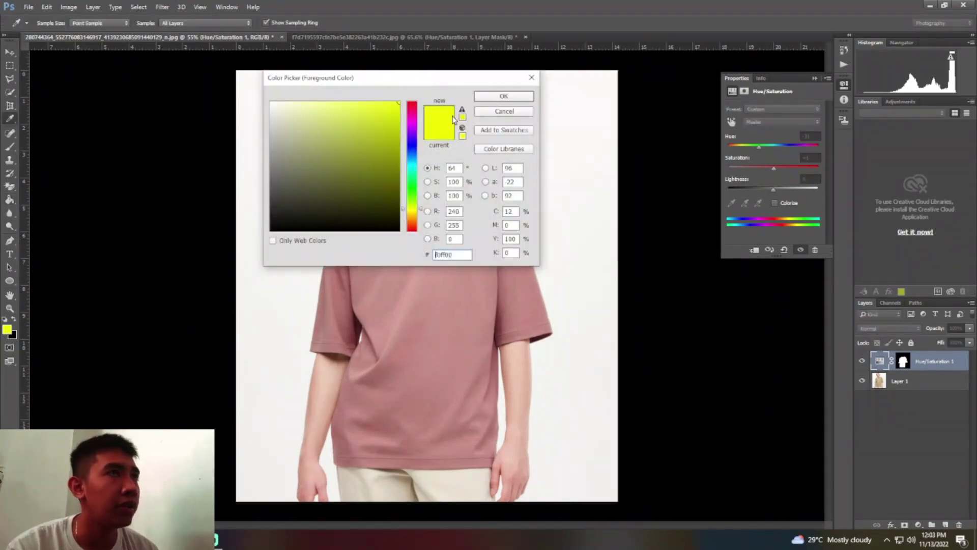
left_click(504, 96)
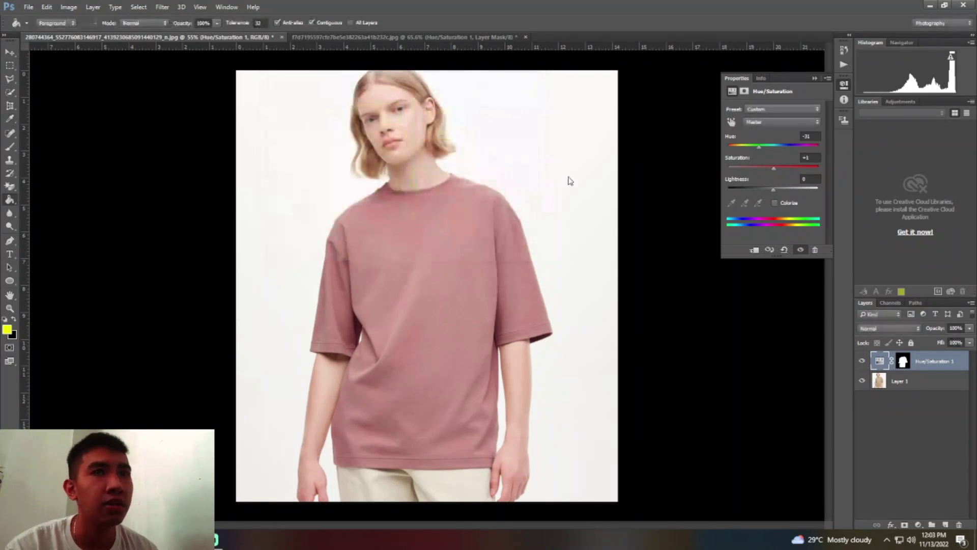
Hide the Hue/Saturation layer, bucket-fill shirt areas yellow on Layer 1, then undo two fills
left_click(861, 361)
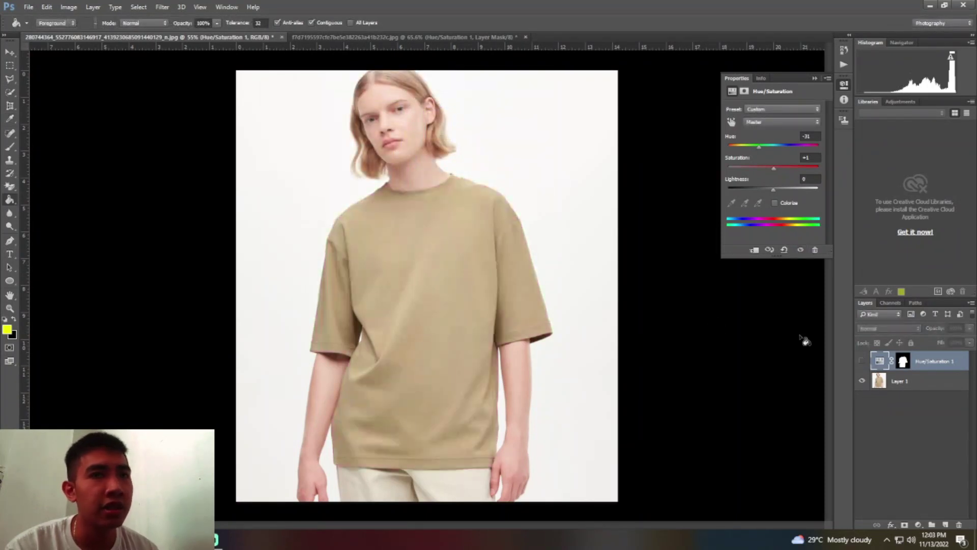
left_click(446, 289)
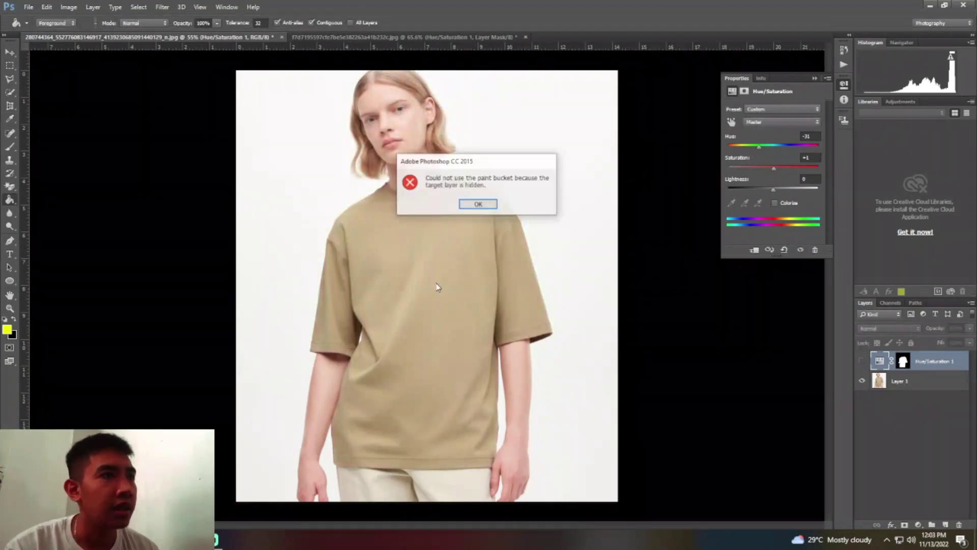
left_click(475, 202)
left_click(911, 384)
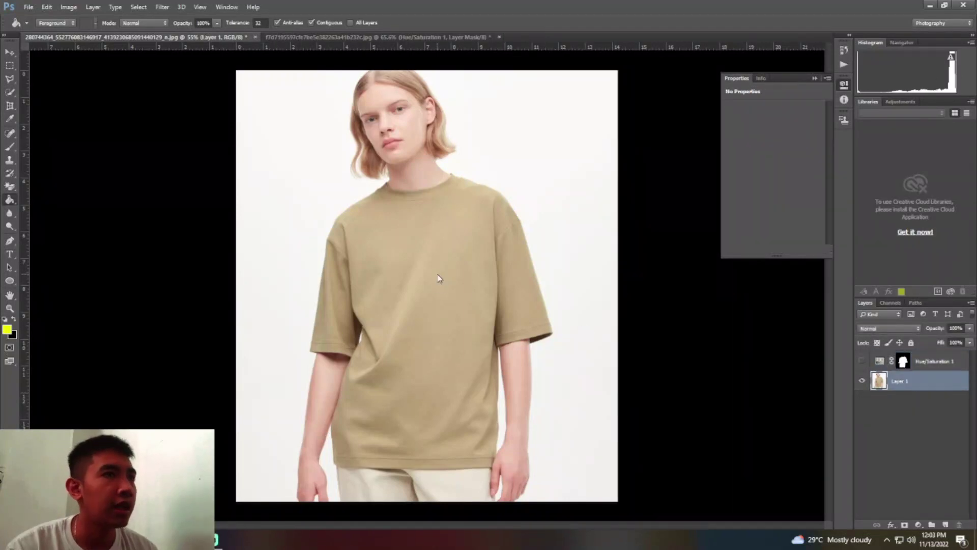
left_click(442, 279)
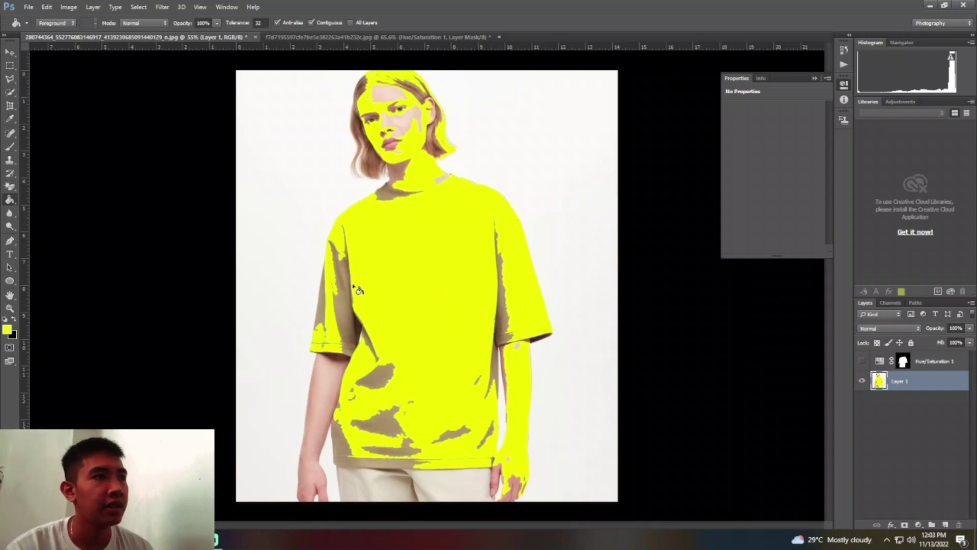
left_click(343, 319)
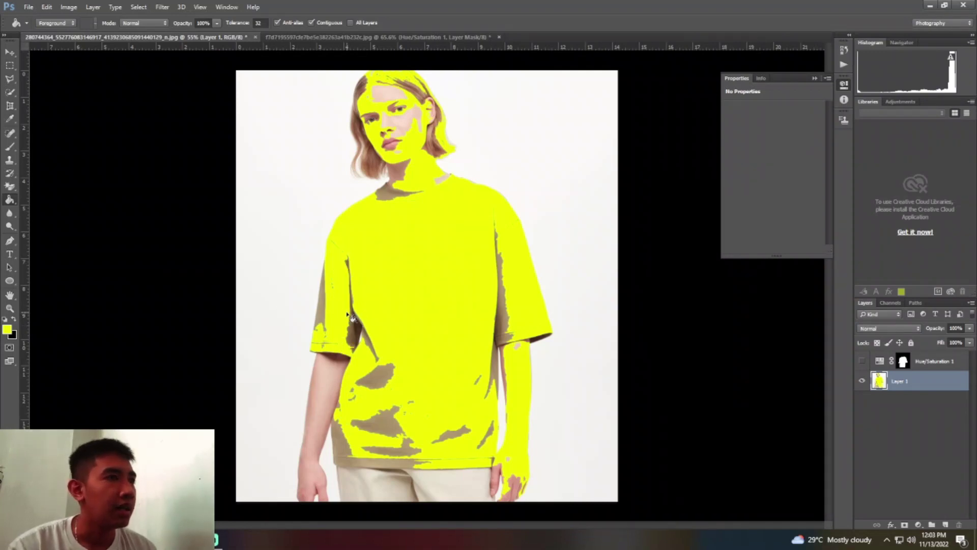
left_click(383, 379)
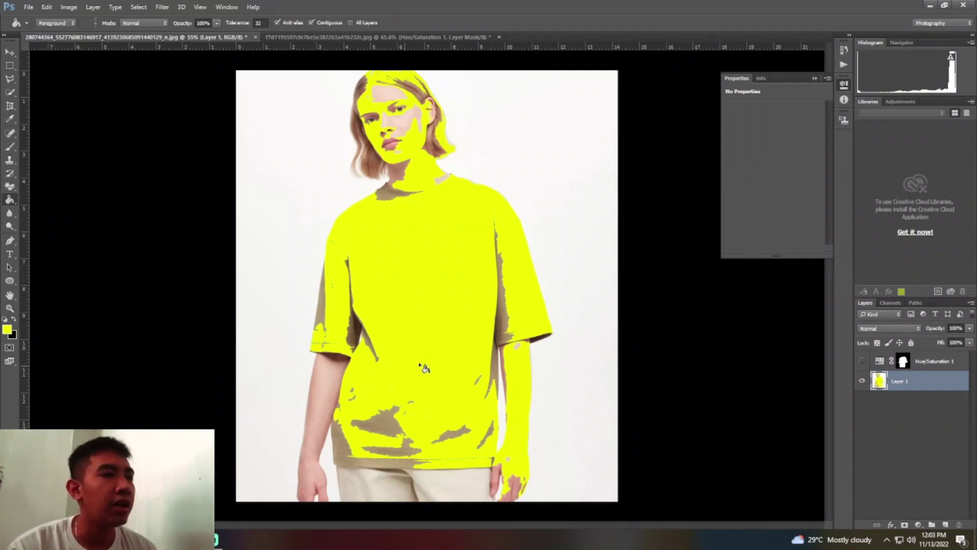
left_click(502, 259)
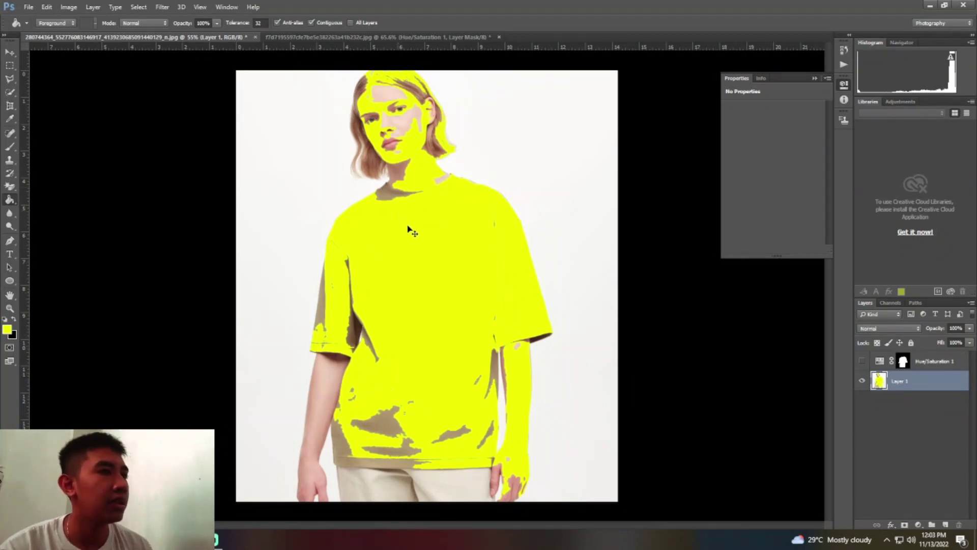
key("ctrl+alt+z")
key("ctrl+alt+z")
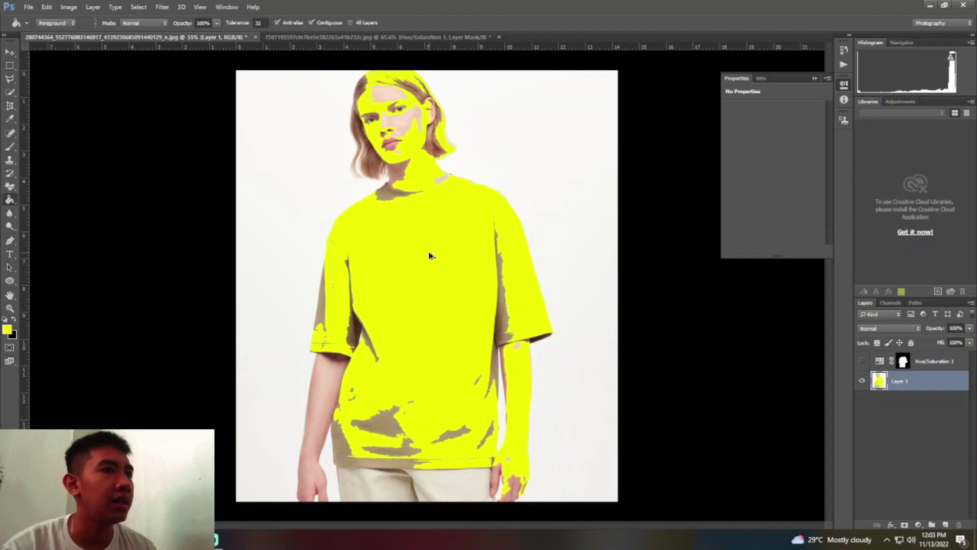
key("ctrl+alt+z")
key("ctrl+alt+z")
key("ctrl+alt+z")
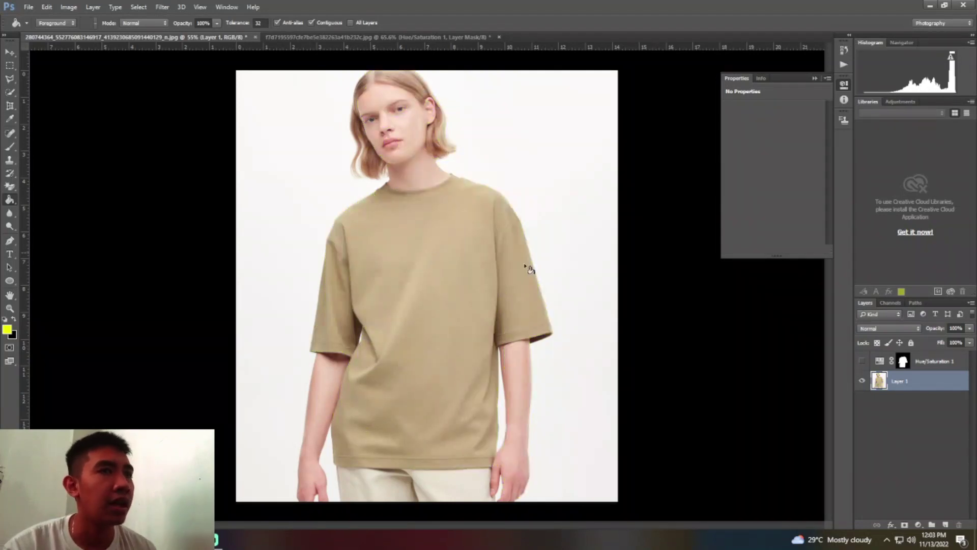
Re-enable Hue/Saturation 1 and retune its sliders, checking the mockup, until the shirt looks muted mauve
left_click(861, 361)
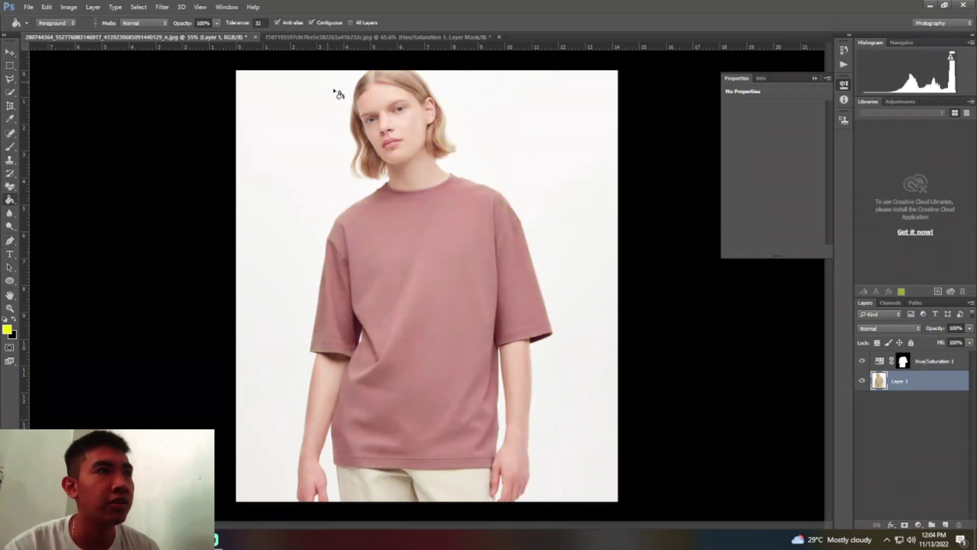
left_click(881, 362)
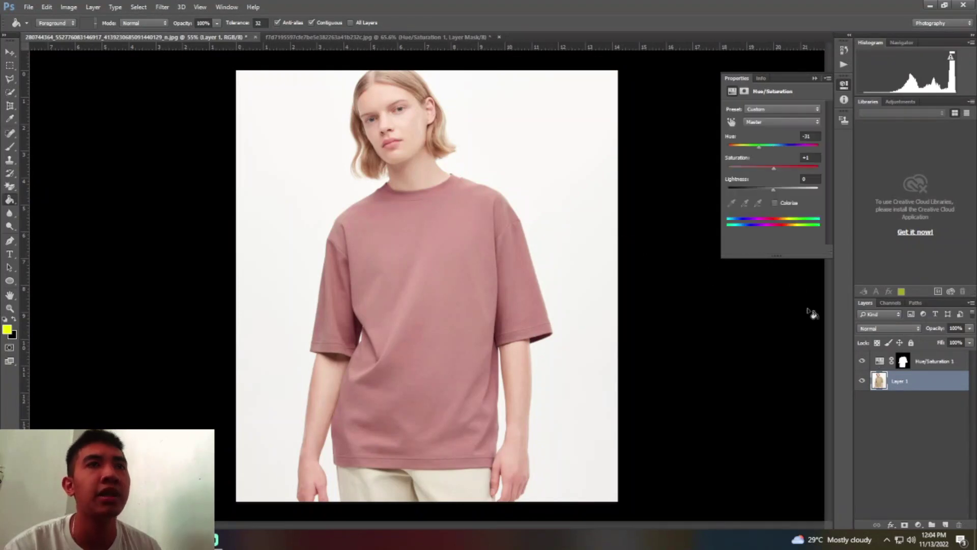
left_click_drag(774, 190, 766, 189)
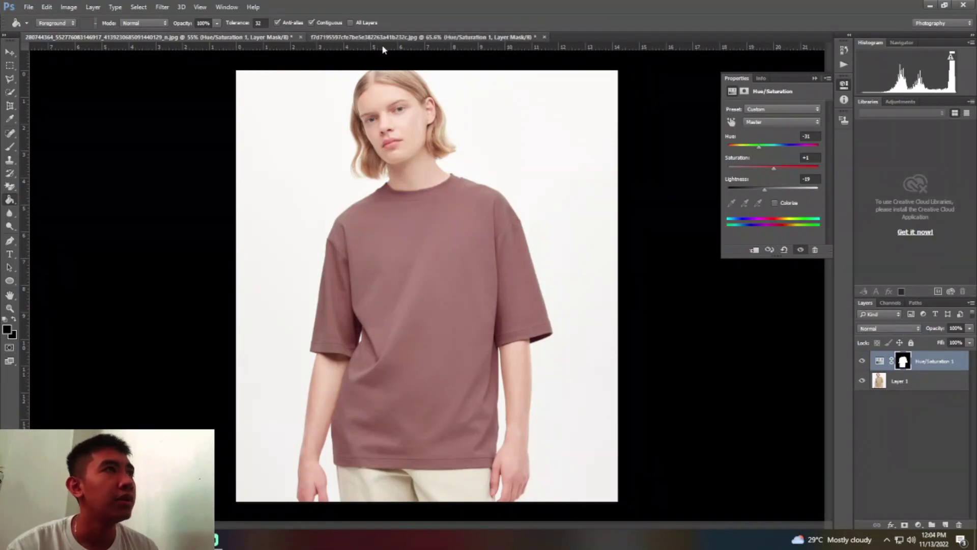
left_click(338, 37)
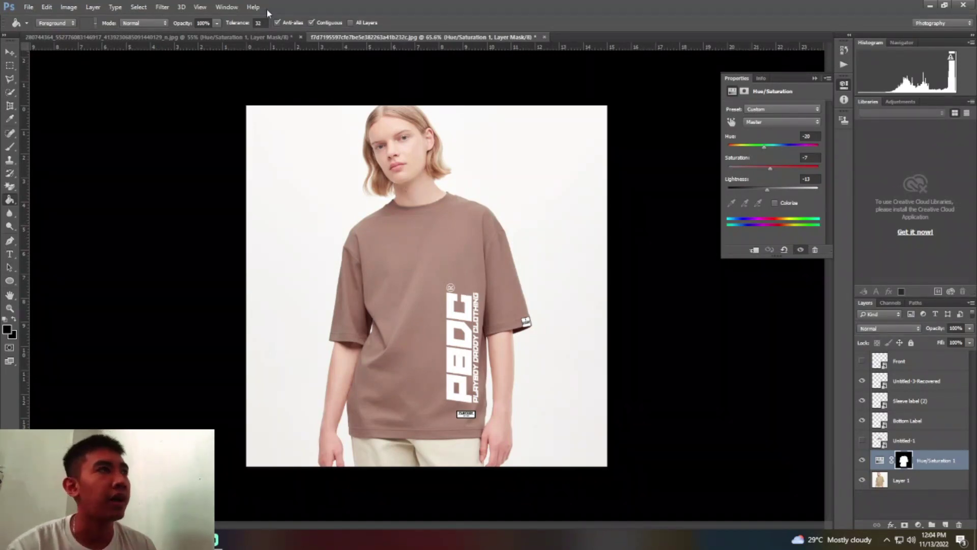
left_click(254, 37)
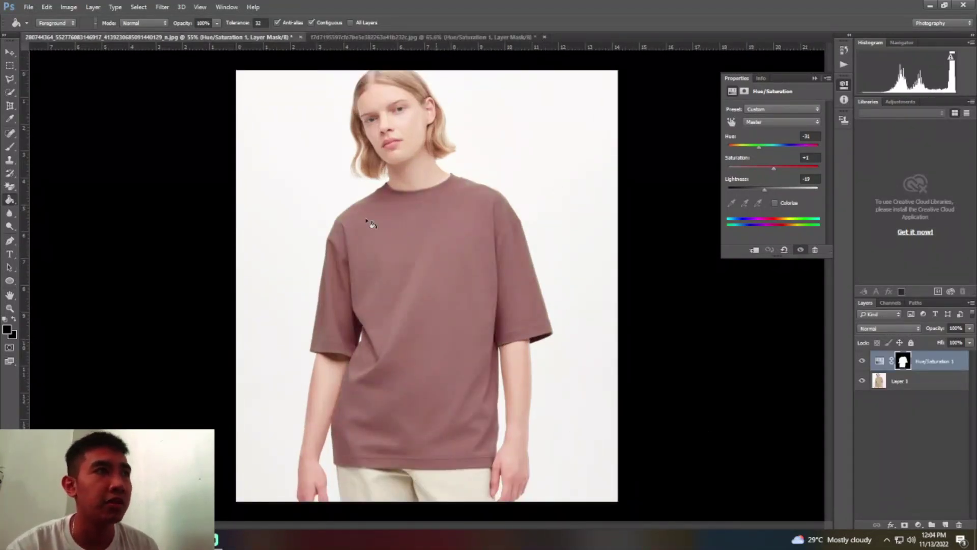
mouse_move(765, 192)
left_mouse_down()
mouse_move(775, 166)
mouse_move(751, 147)
left_mouse_up()
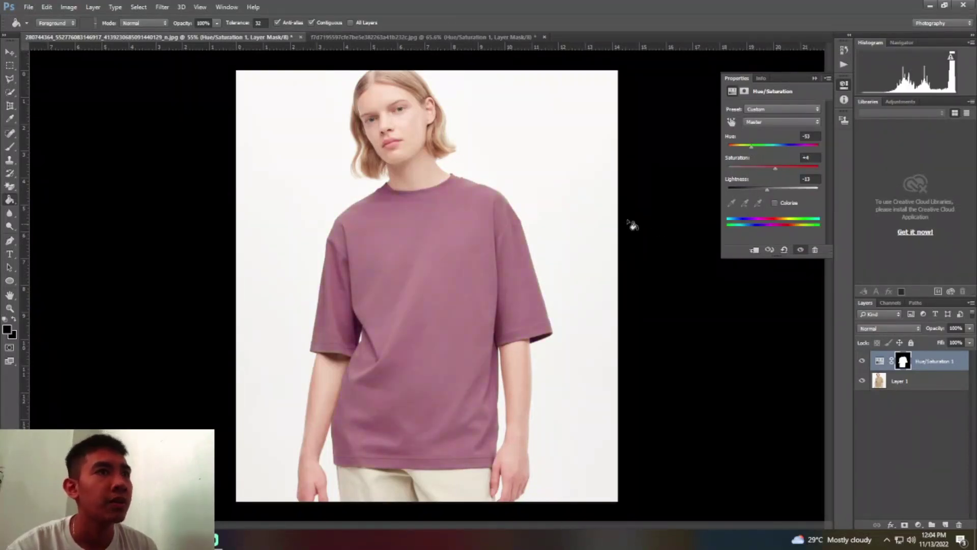
In File Explorer, open PBDC Vol 2 > Pics and preview the Sleeve label (2) image
key("alt+Tab")
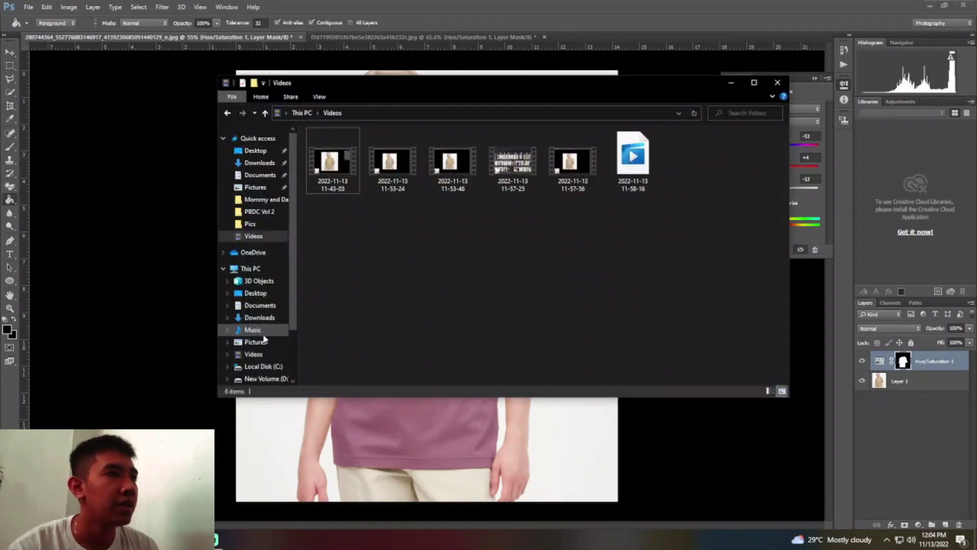
left_click(259, 211)
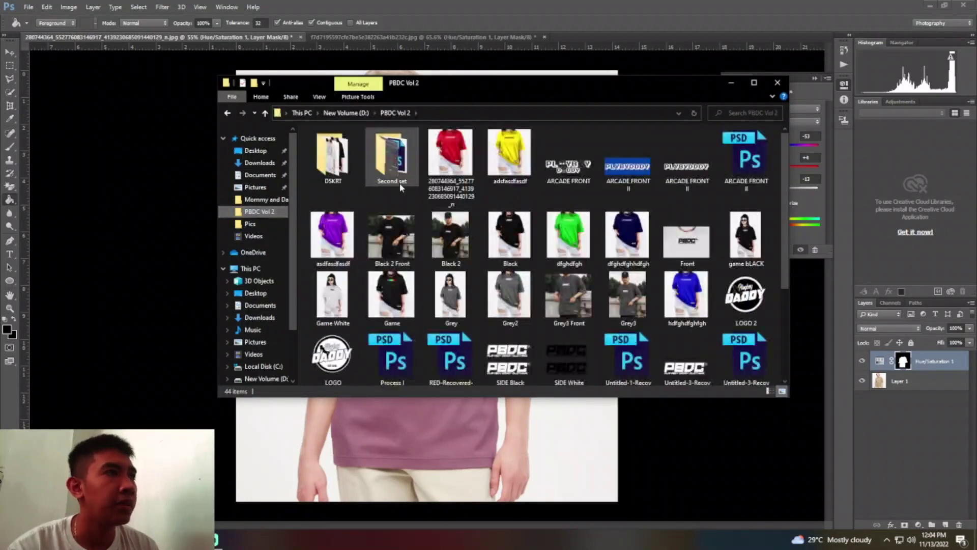
left_click(274, 225)
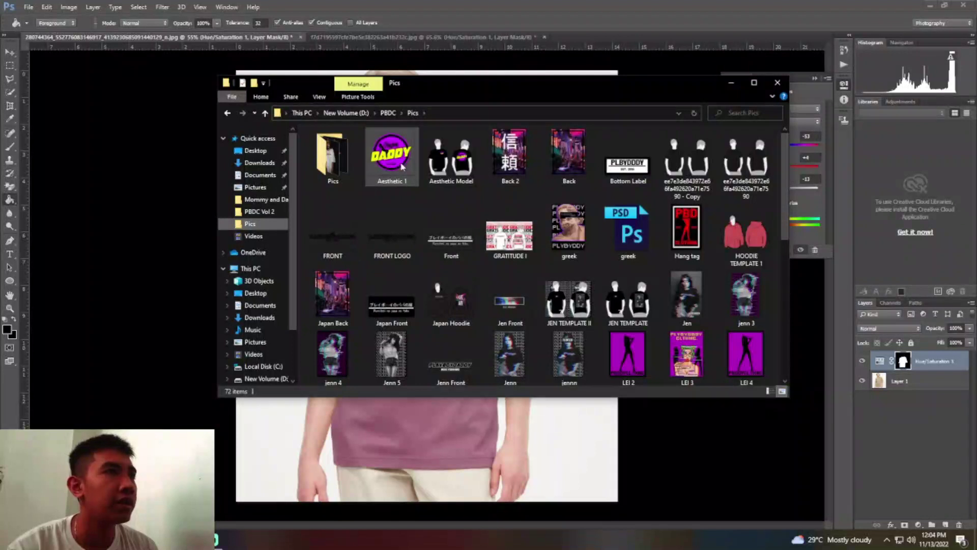
scroll(647, 299, "down", 5)
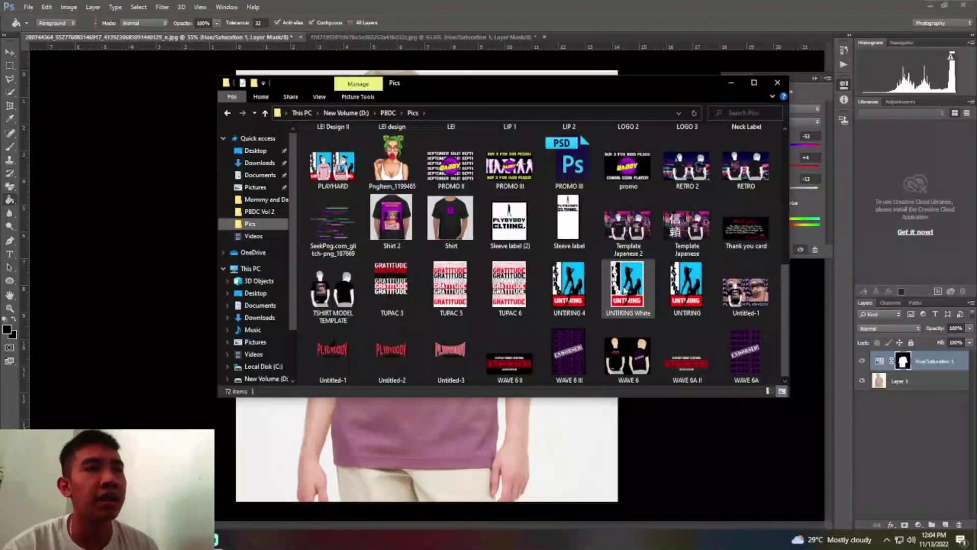
scroll(527, 258, "up", 3)
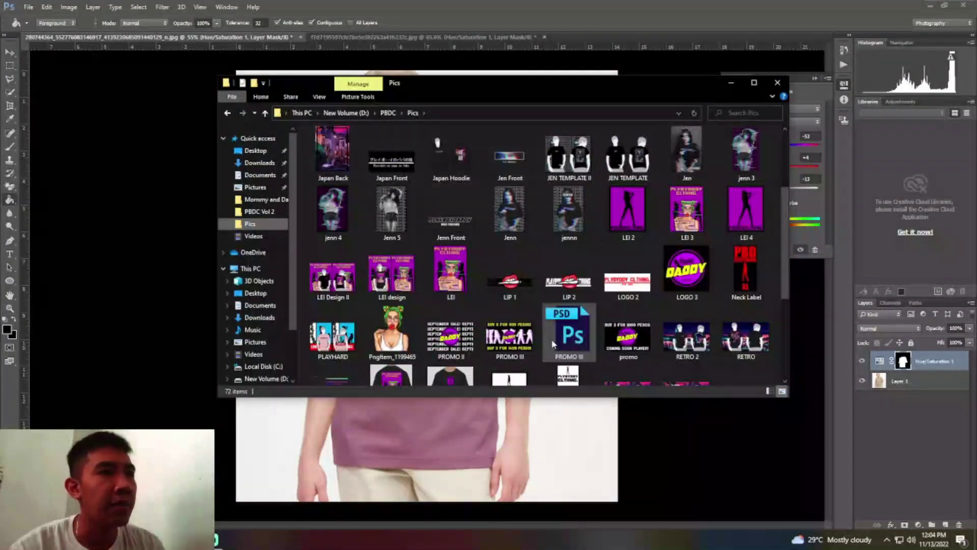
scroll(603, 291, "down", 3)
double_click(509, 230)
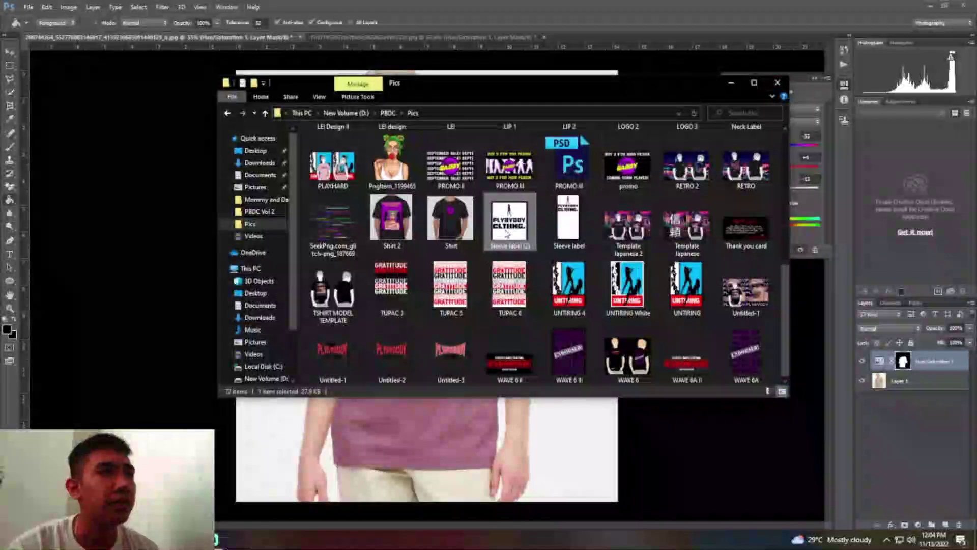
Place the sleeve label image on the right sleeve and shrink it to fit
left_click_drag(509, 222, 571, 428)
left_click_drag(435, 299, 540, 332)
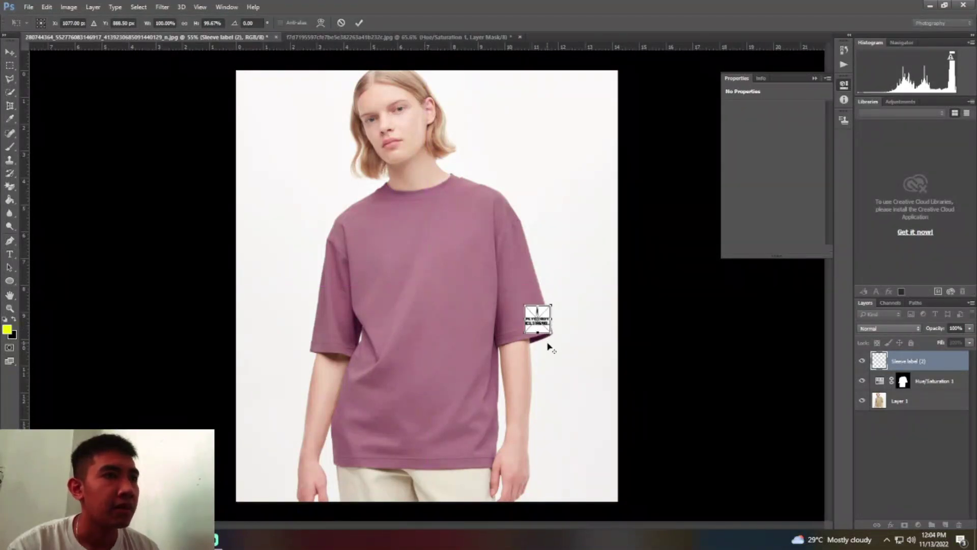
scroll(549, 343, "up", 3)
scroll(550, 343, "up", 2)
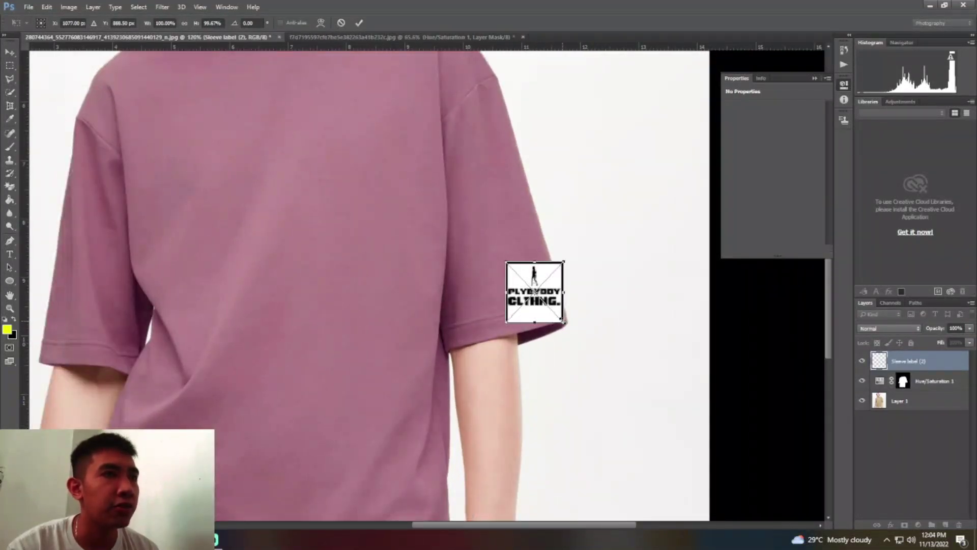
mouse_move(562, 320)
left_mouse_down()
mouse_move(537, 295)
mouse_move(535, 320)
mouse_move(554, 333)
left_mouse_up()
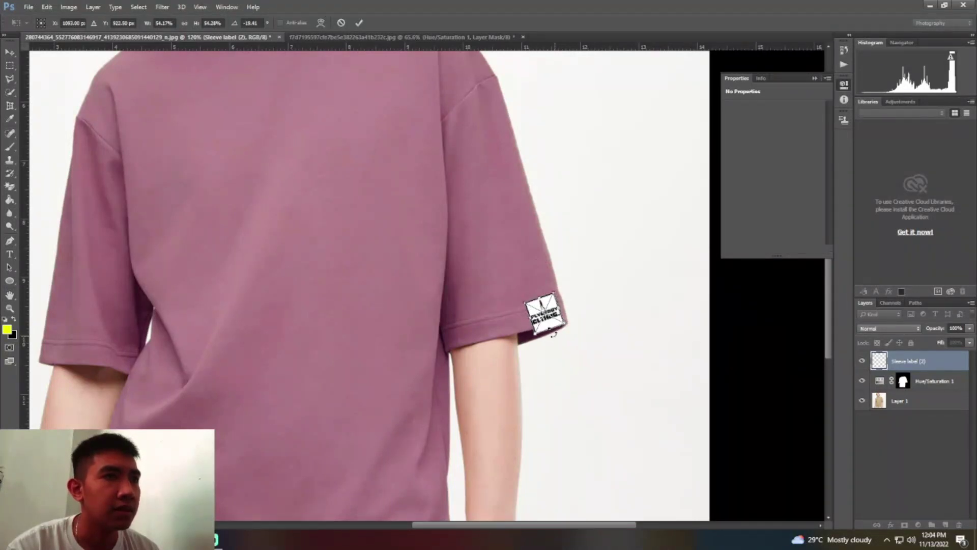
left_click_drag(523, 304, 539, 309)
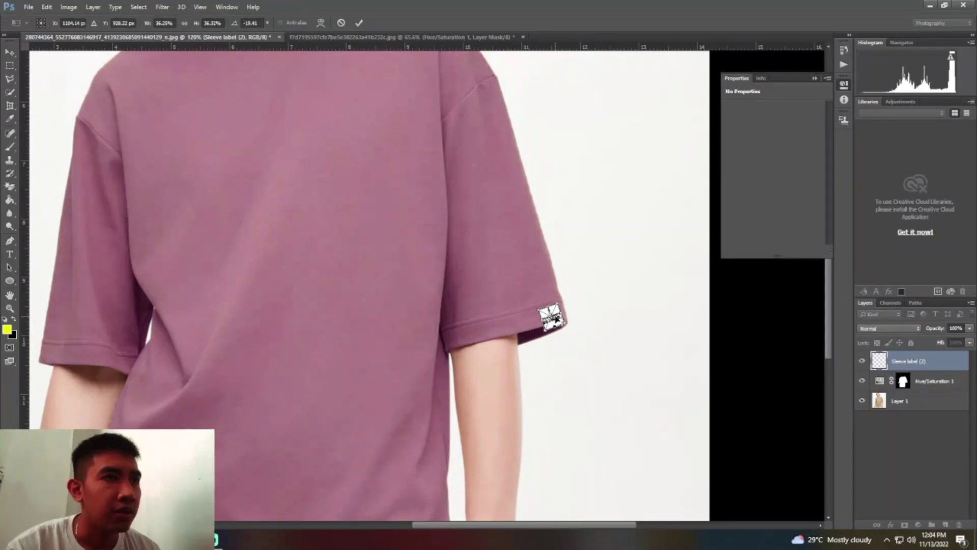
scroll(562, 338, "up", 3)
scroll(563, 338, "up", 2)
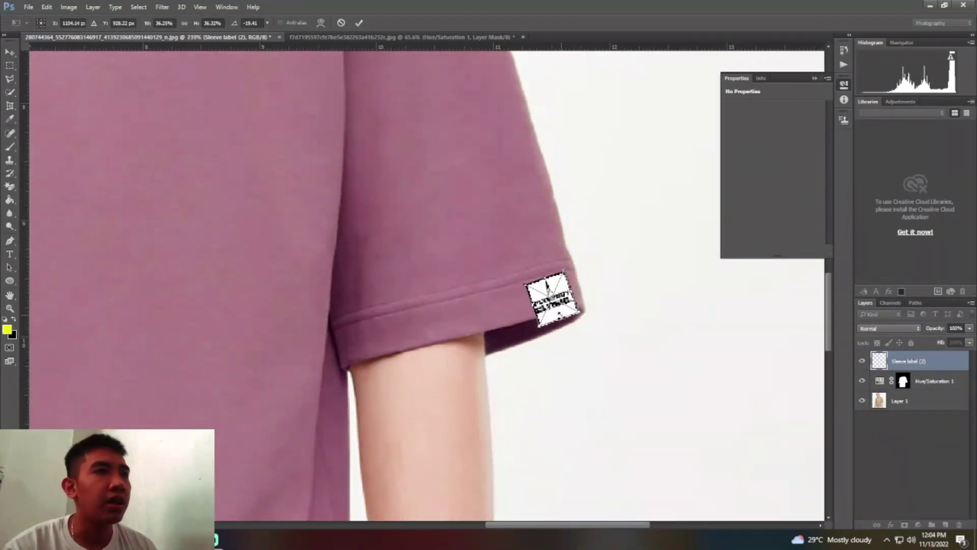
Nudge the sleeve label up-left, rotate it more upright, and commit the transform
mouse_move(557, 316)
left_mouse_down()
mouse_move(551, 308)
mouse_move(573, 309)
left_mouse_up()
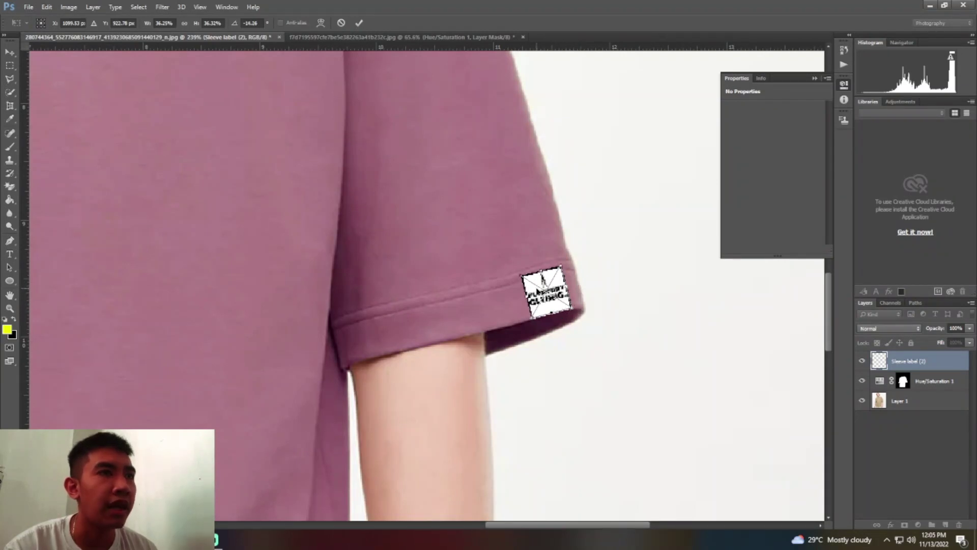
left_click_drag(563, 263, 566, 266)
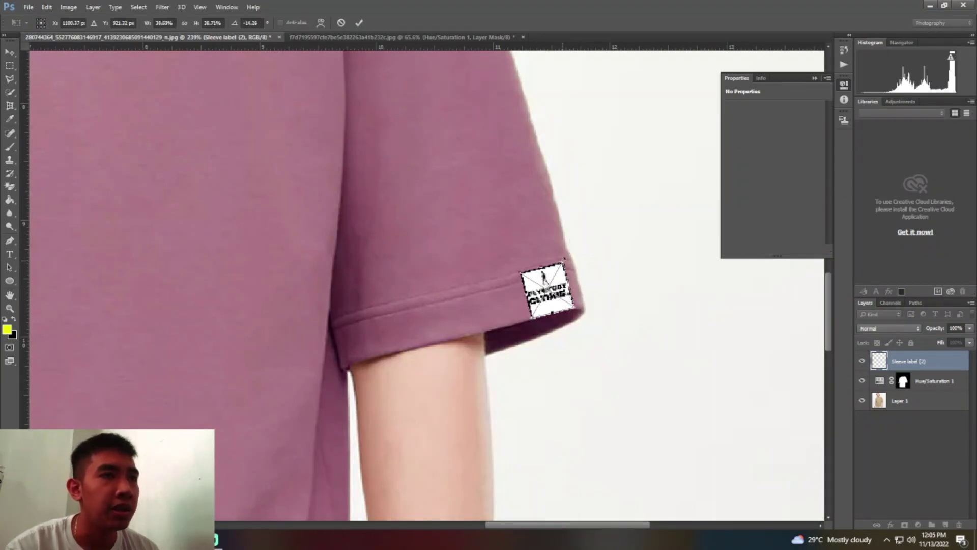
key("Return")
scroll(598, 288, "down", 1)
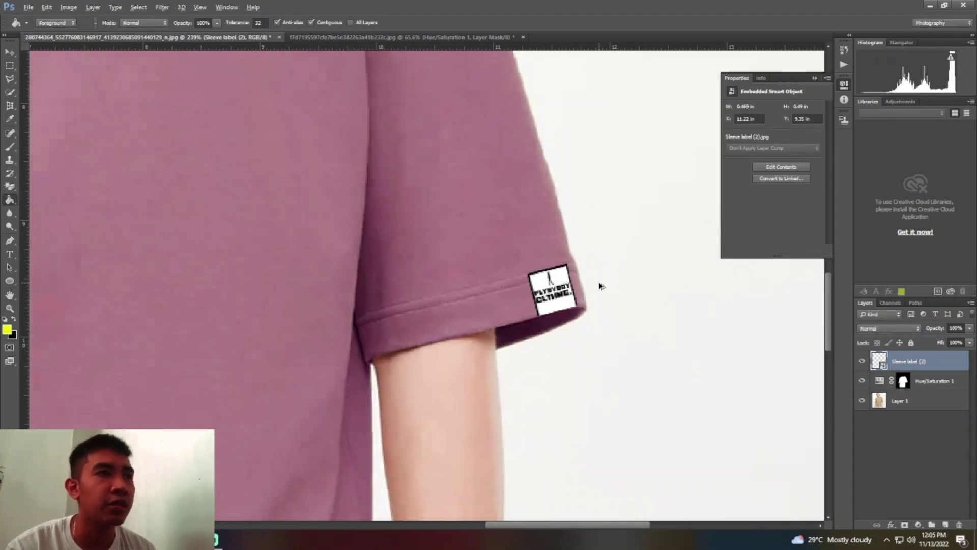
scroll(600, 290, "down", 1)
scroll(600, 294, "down", 2)
scroll(599, 294, "up", 1)
scroll(599, 294, "up", 1)
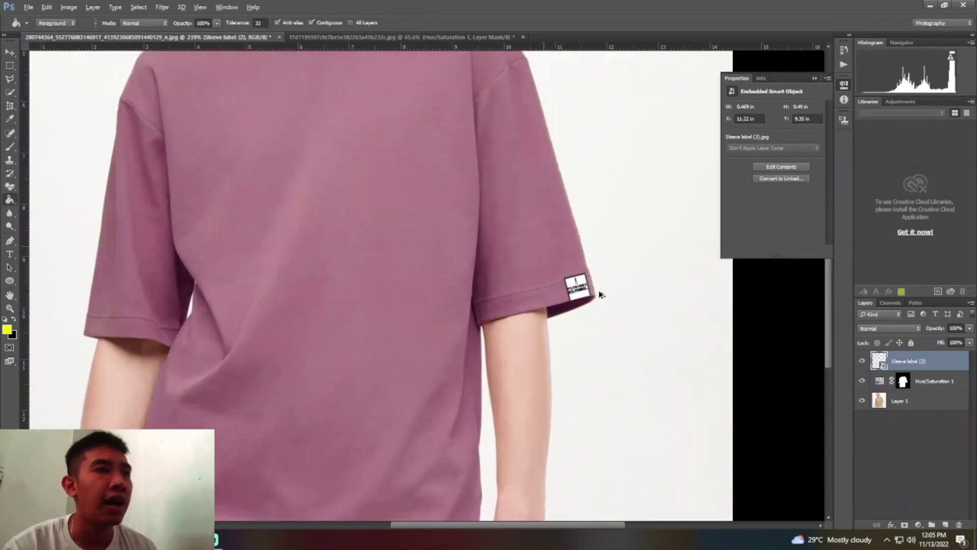
scroll(600, 293, "up", 1)
scroll(600, 294, "up", 1)
scroll(599, 293, "up", 1)
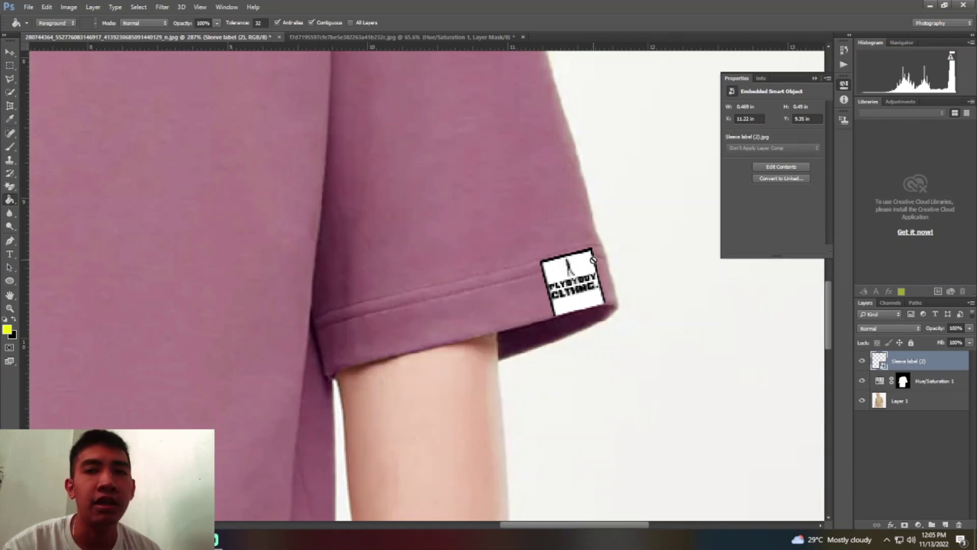
scroll(586, 253, "down", 2)
scroll(570, 275, "down", 2)
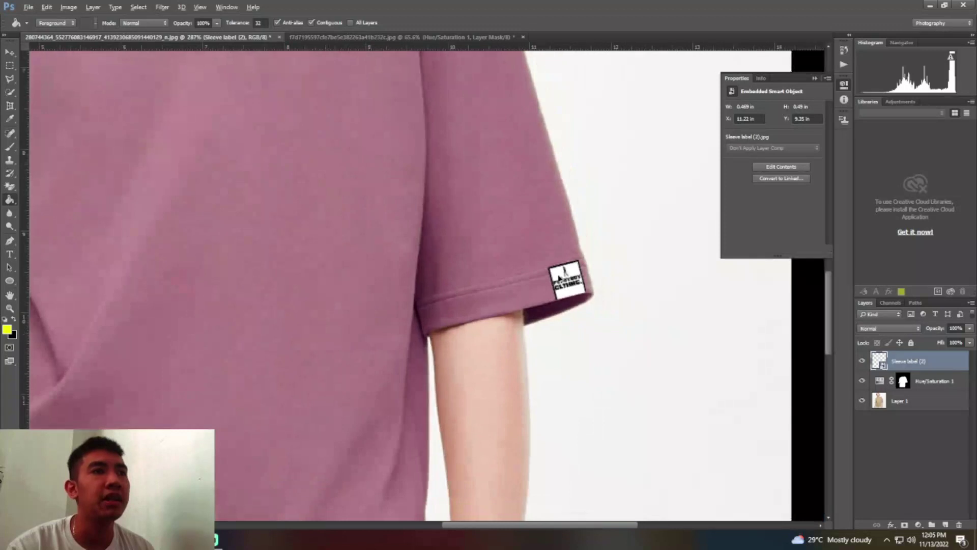
scroll(562, 278, "down", 2)
scroll(559, 277, "down", 2)
scroll(573, 294, "down", 1)
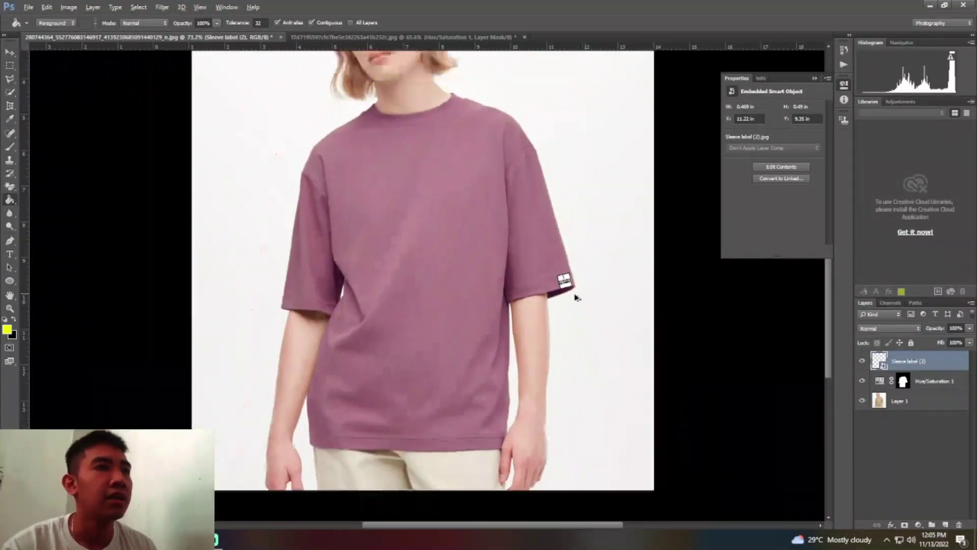
scroll(547, 294, "down", 1)
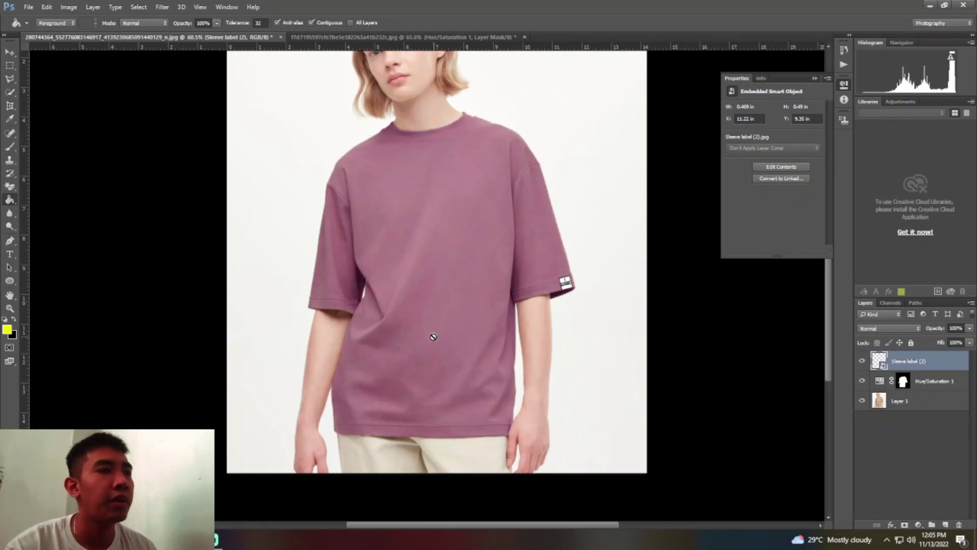
Place the Bottom Label image from the Pics folder into the shirt document
left_click(199, 539)
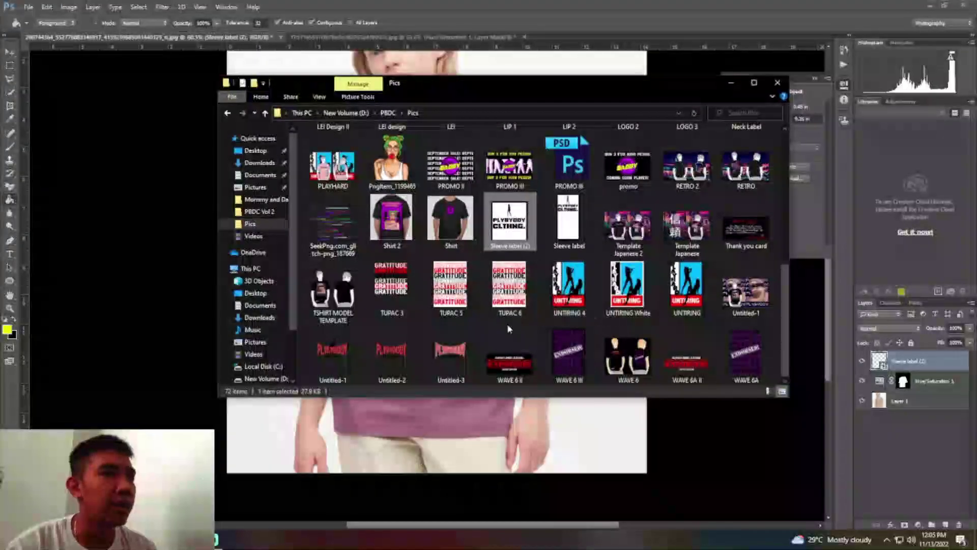
scroll(522, 321, "up", 5)
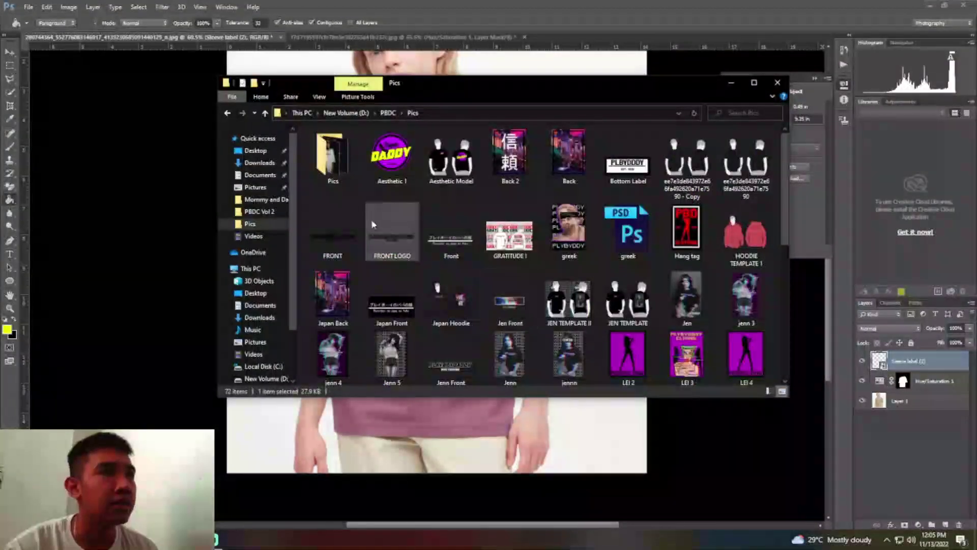
mouse_move(628, 158)
left_mouse_down()
mouse_move(575, 318)
mouse_move(422, 300)
mouse_move(496, 404)
left_mouse_up()
left_click_drag(436, 413, 469, 402)
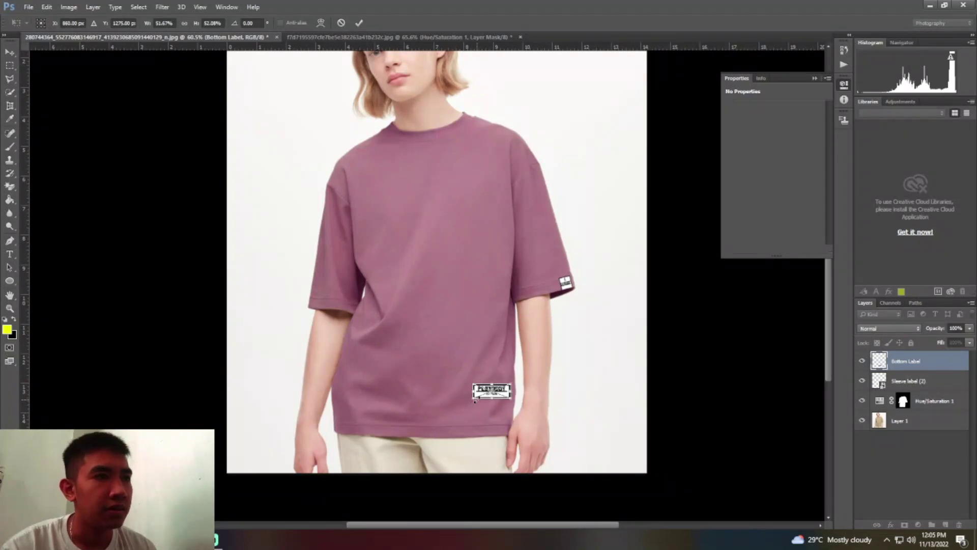
Move the Bottom Label down-left onto the hem, shrink it slightly, and commit
scroll(489, 395, "up", 5)
left_click_drag(506, 365, 490, 399)
left_click_drag(428, 404, 490, 397)
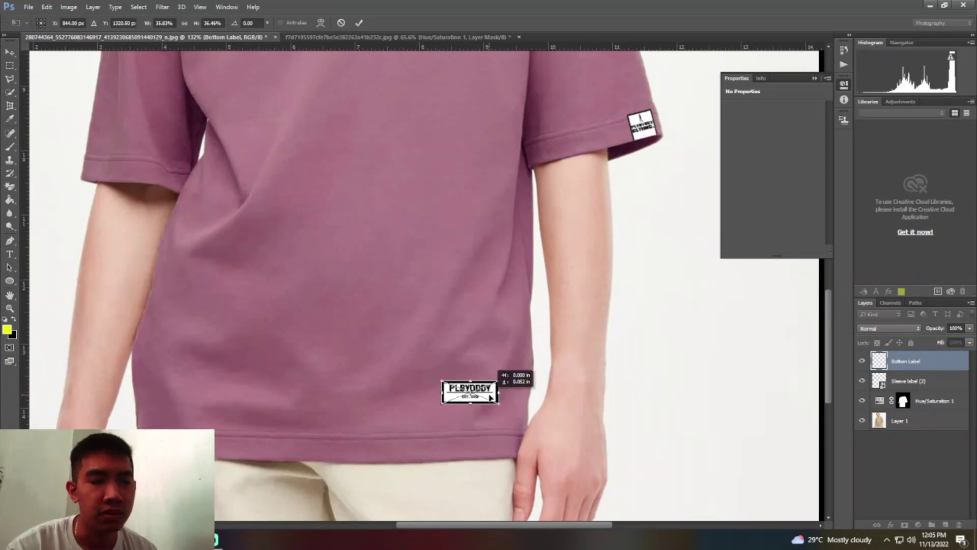
key("Return")
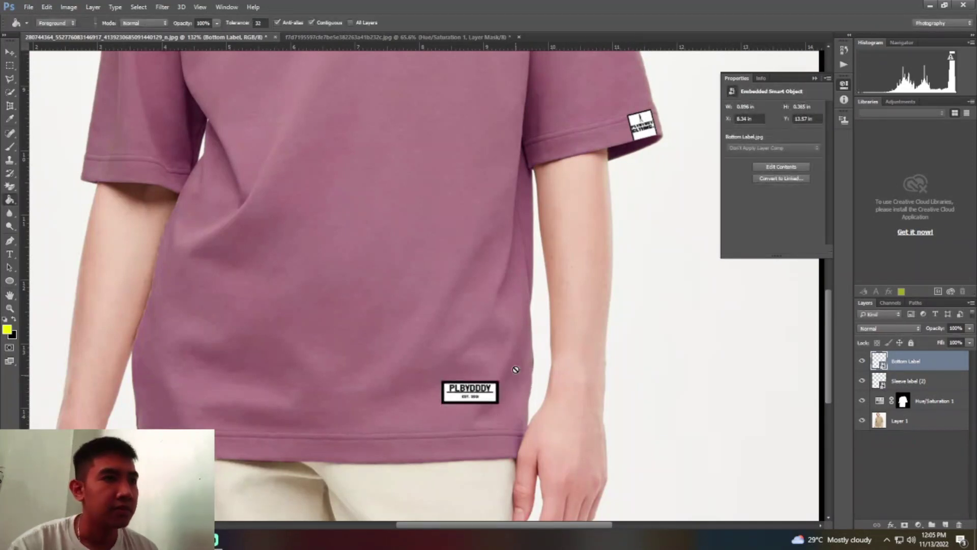
scroll(518, 323, "down", 2)
scroll(517, 322, "down", 3)
scroll(520, 325, "down", 1)
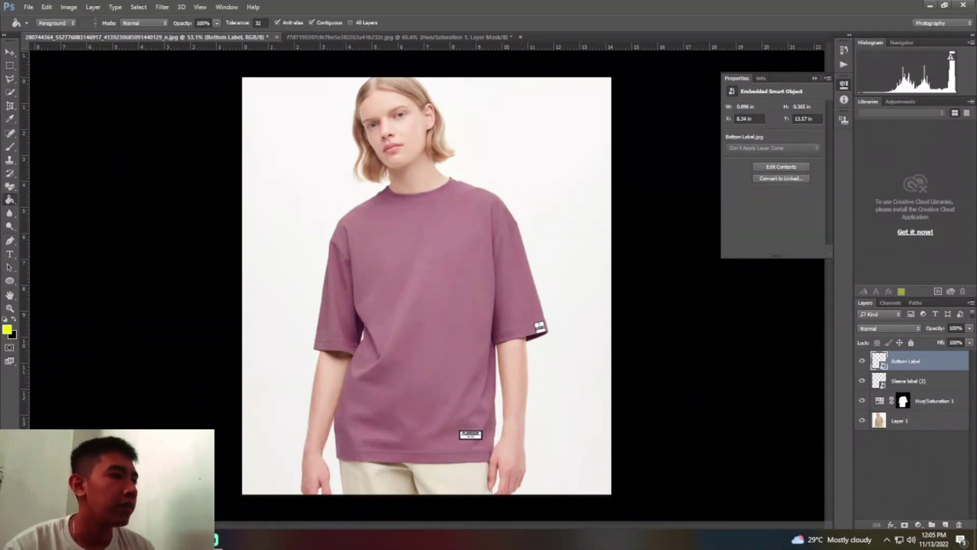
Place ARCADE FRONT II from PBDC Vol 2 and scale the PLYBYDDDY text onto the chest
left_click(53, 543)
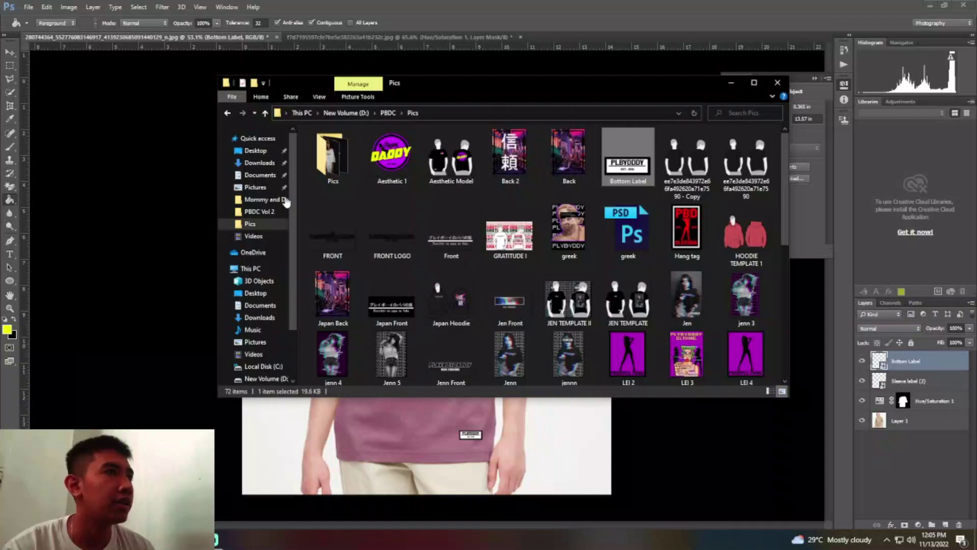
left_click(279, 212)
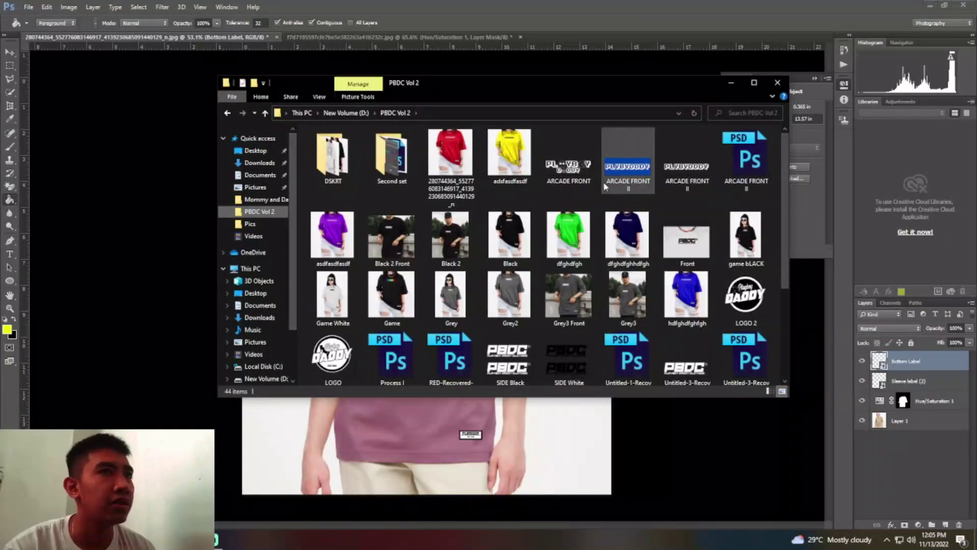
mouse_move(684, 168)
left_mouse_down()
mouse_move(655, 253)
mouse_move(552, 395)
left_mouse_up()
left_click_drag(444, 266, 445, 249)
mouse_move(533, 290)
left_mouse_down()
mouse_move(412, 239)
mouse_move(456, 243)
mouse_move(444, 245)
left_mouse_up()
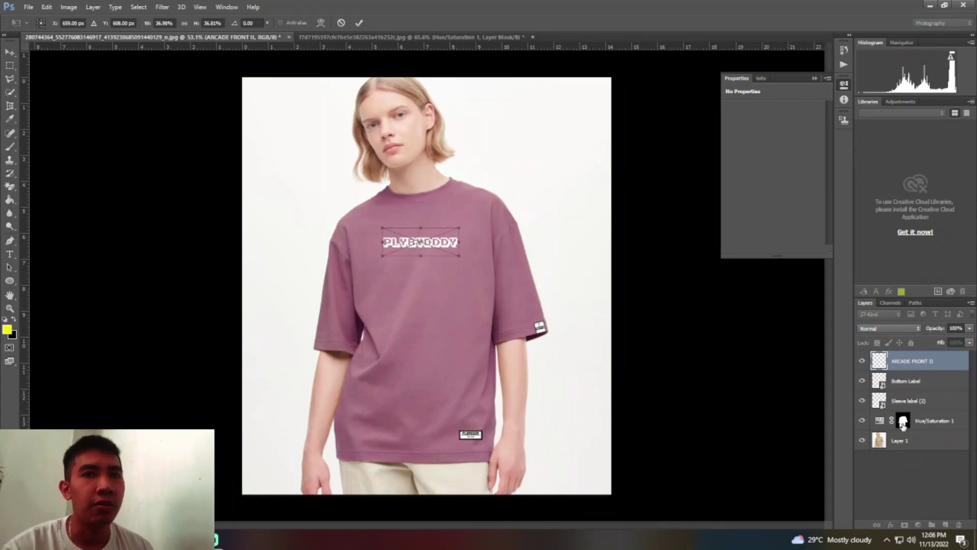
key("Return")
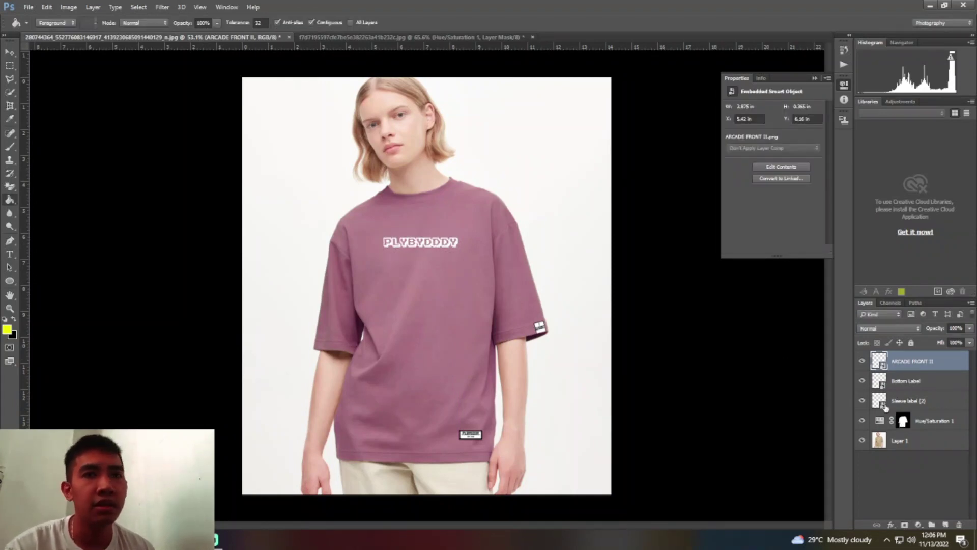
Fine-tune the Hue/Saturation 1 hue, then show MOVE FORWARD and hide the PBDC print in the brown mockup
left_click(880, 421)
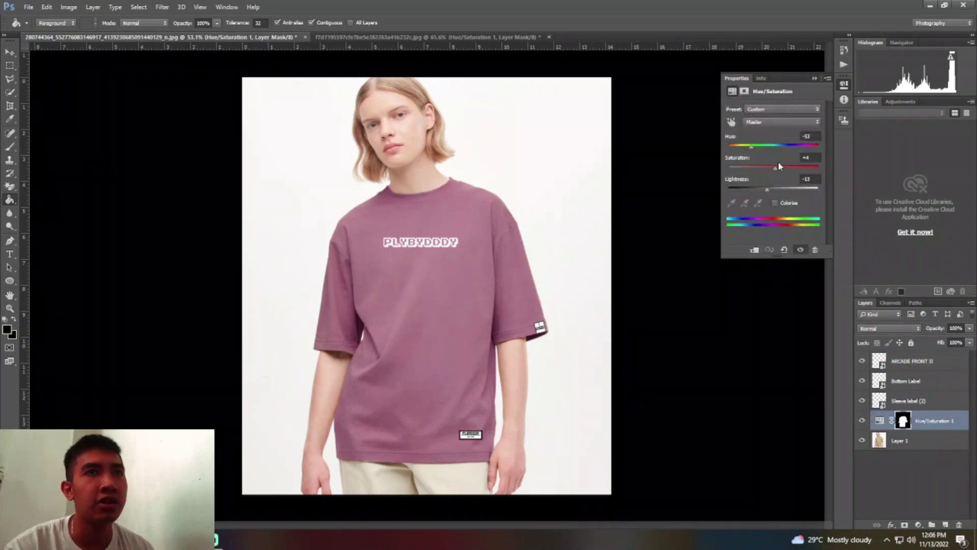
mouse_move(751, 147)
left_mouse_down()
mouse_move(736, 147)
mouse_move(801, 168)
mouse_move(759, 169)
mouse_move(800, 169)
mouse_move(768, 169)
mouse_move(751, 147)
left_mouse_up()
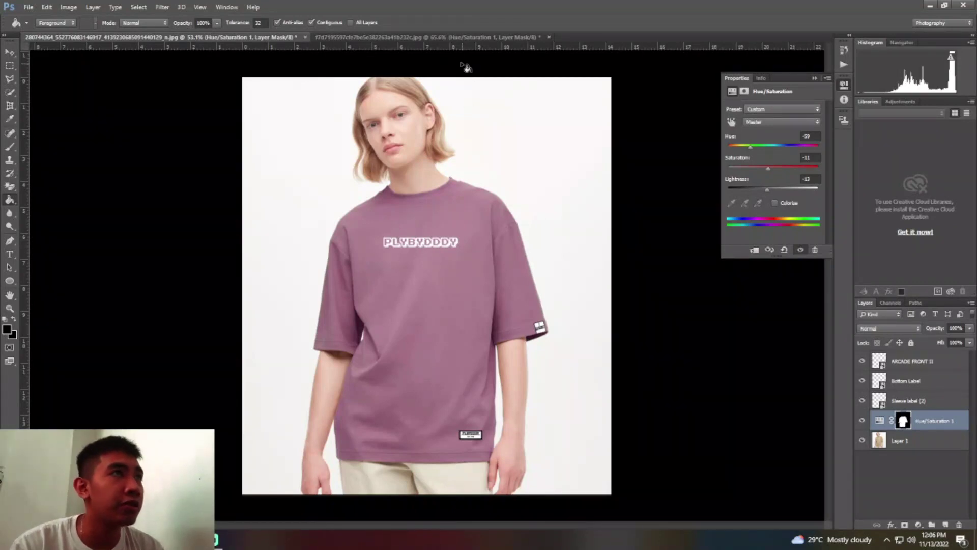
left_click(457, 37)
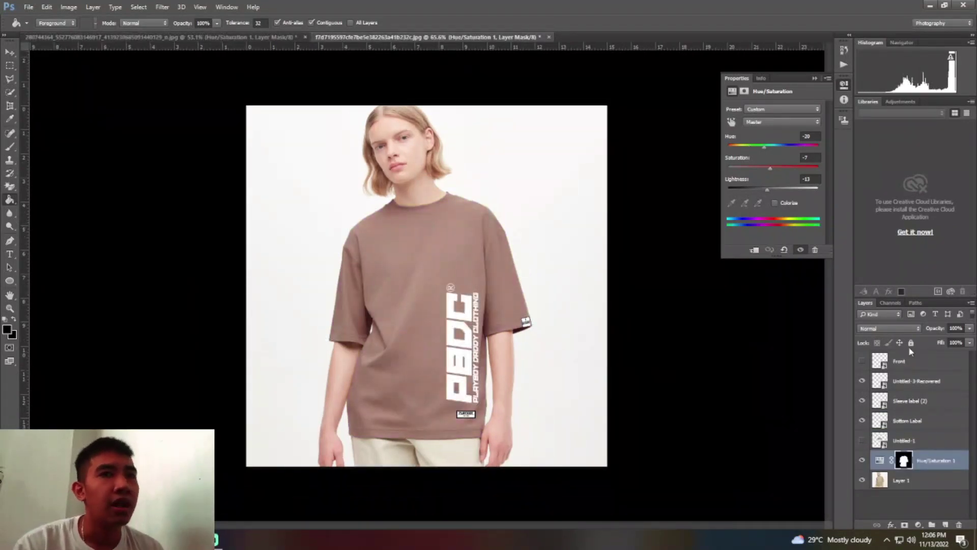
left_click(862, 441)
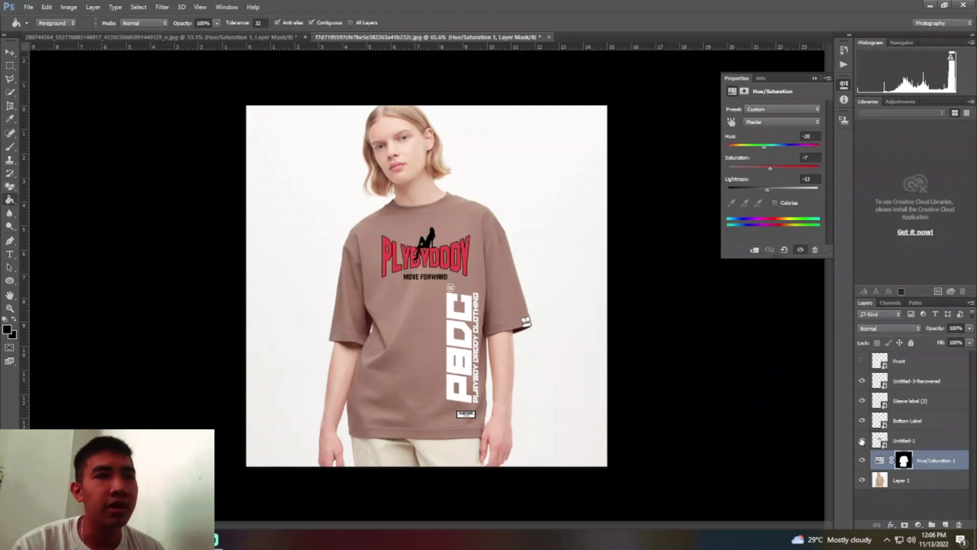
left_click(861, 381)
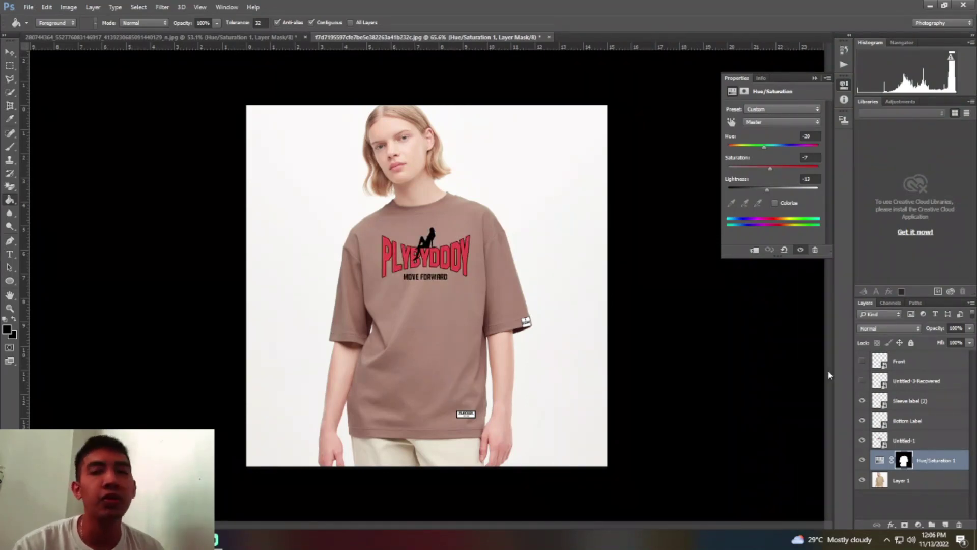
left_click(230, 39)
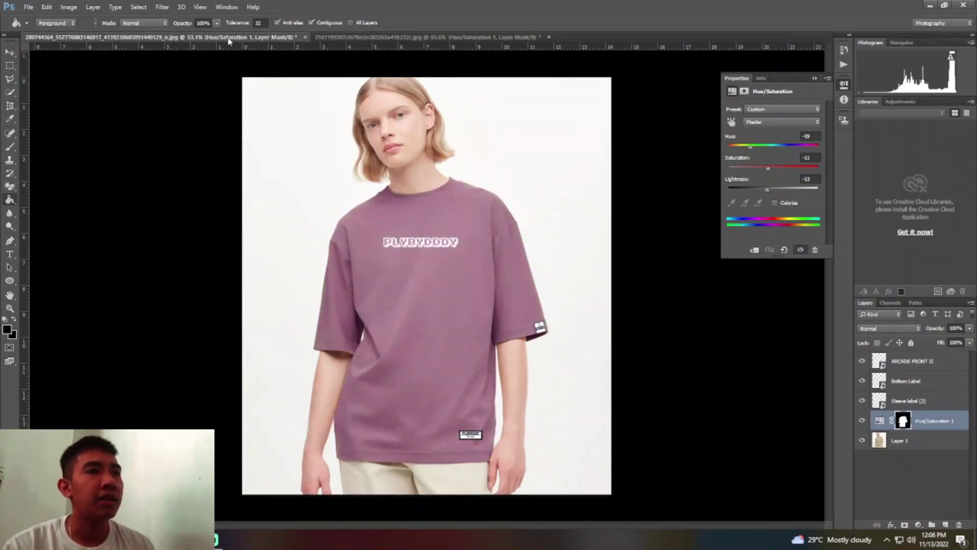